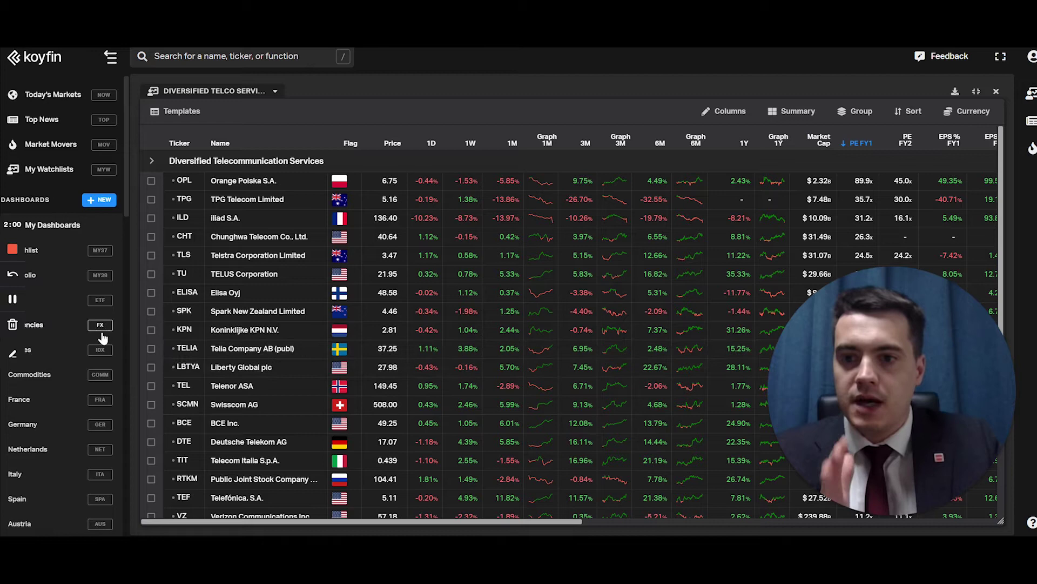
Create a blank dashboard named 'US sector Pervasives' with the shortcut code USP
{"action": "scroll", "coordinate": [103, 338], "scroll_direction": "down", "scroll_amount": 15}
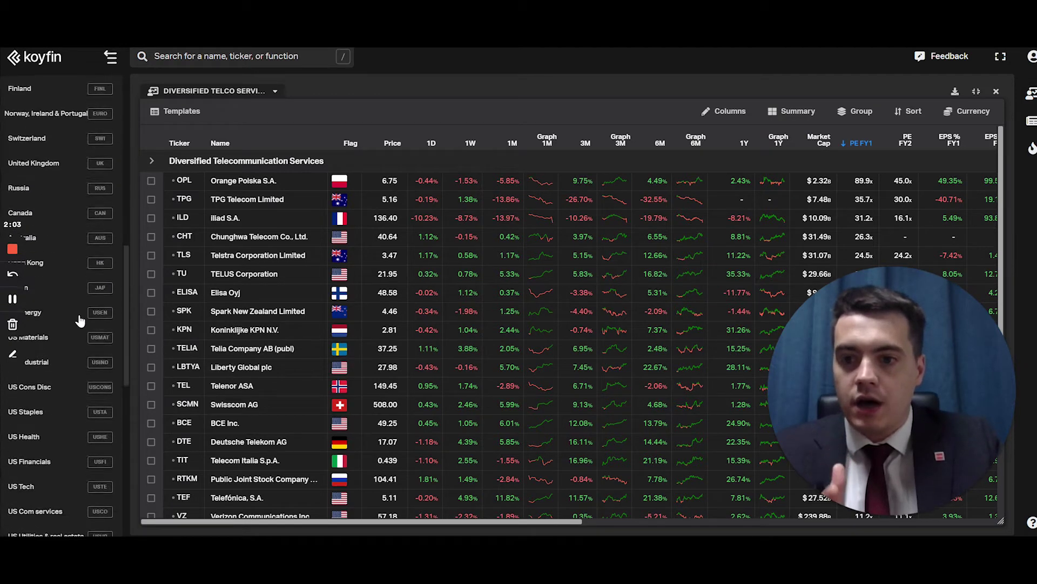
{"action": "scroll", "coordinate": [80, 320], "scroll_direction": "down", "scroll_amount": 5}
{"action": "scroll", "coordinate": [80, 321], "scroll_direction": "up", "scroll_amount": 5}
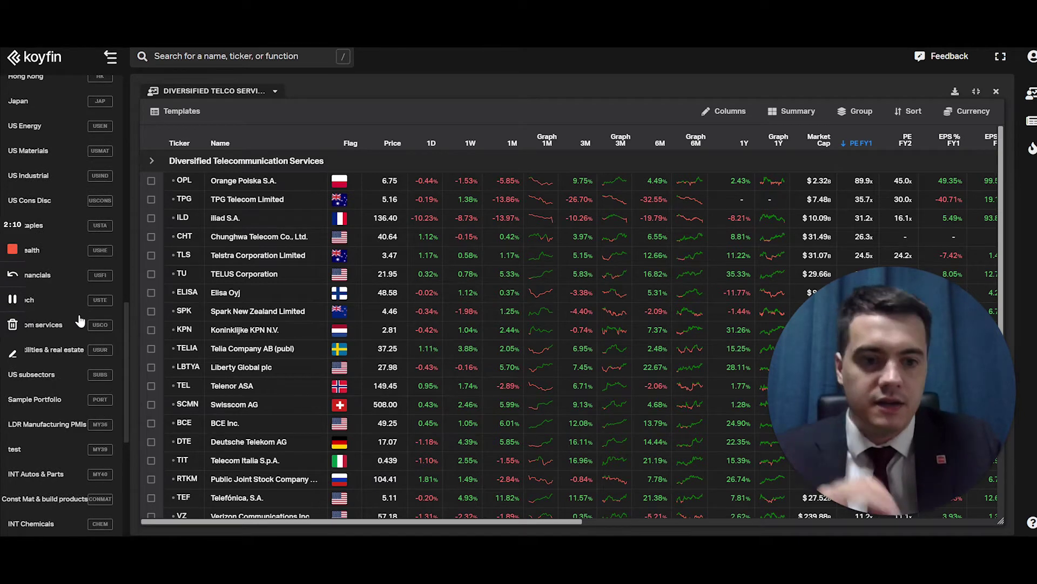
{"action": "scroll", "coordinate": [80, 320], "scroll_direction": "up", "scroll_amount": 5}
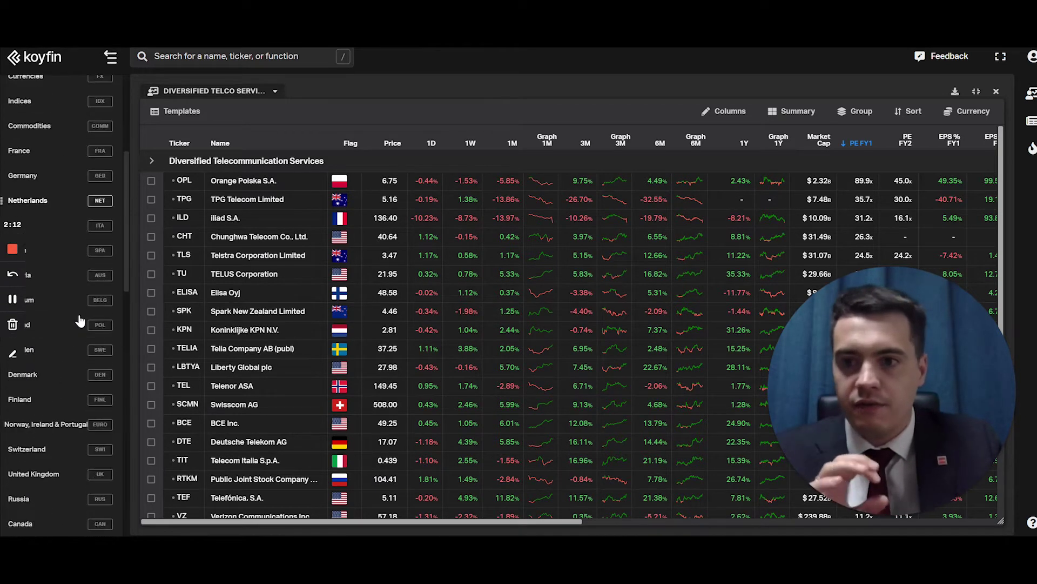
{"action": "scroll", "coordinate": [80, 321], "scroll_direction": "down", "scroll_amount": 7}
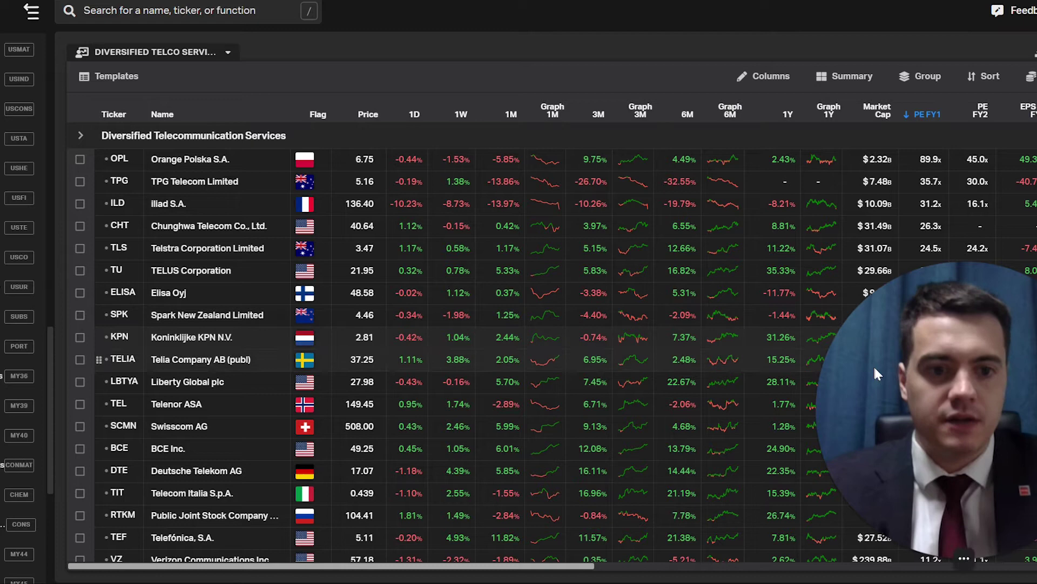
{"action": "scroll", "coordinate": [18, 286], "scroll_direction": "up", "scroll_amount": 8}
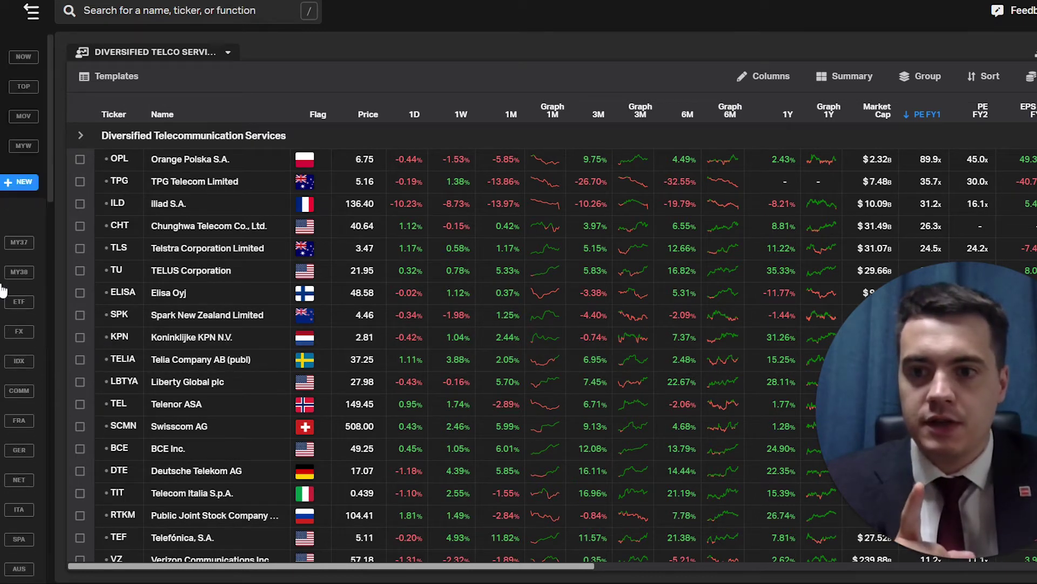
{"action": "left_click", "coordinate": [23, 184]}
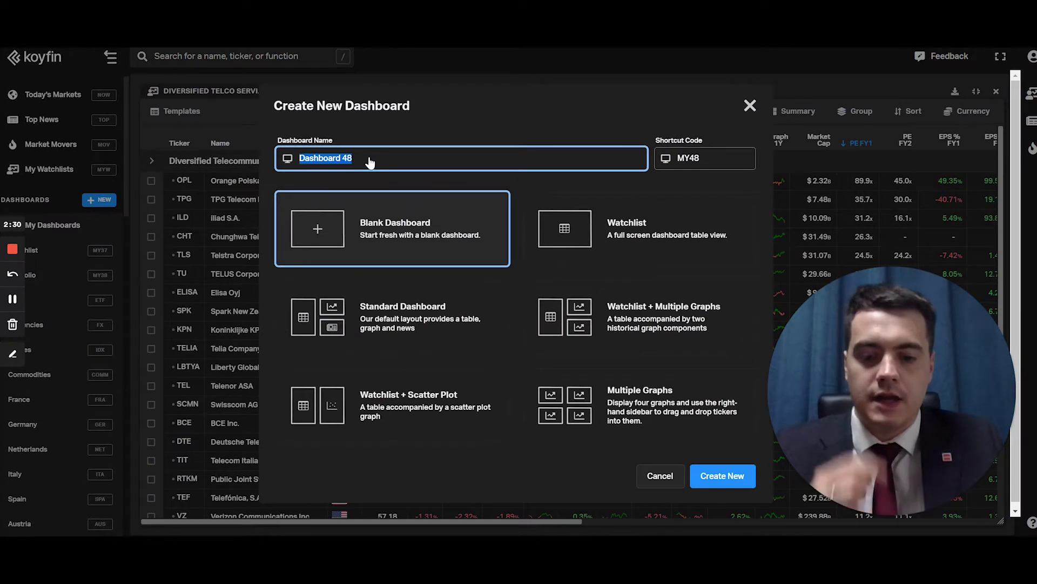
{"action": "type", "text": "Sector"}
{"action": "key", "text": "BackSpace"}
{"action": "key", "text": "BackSpace"}
{"action": "key", "text": "BackSpace"}
{"action": "key", "text": "BackSpace"}
{"action": "key", "text": "BackSpace"}
{"action": "key", "text": "BackSpace"}
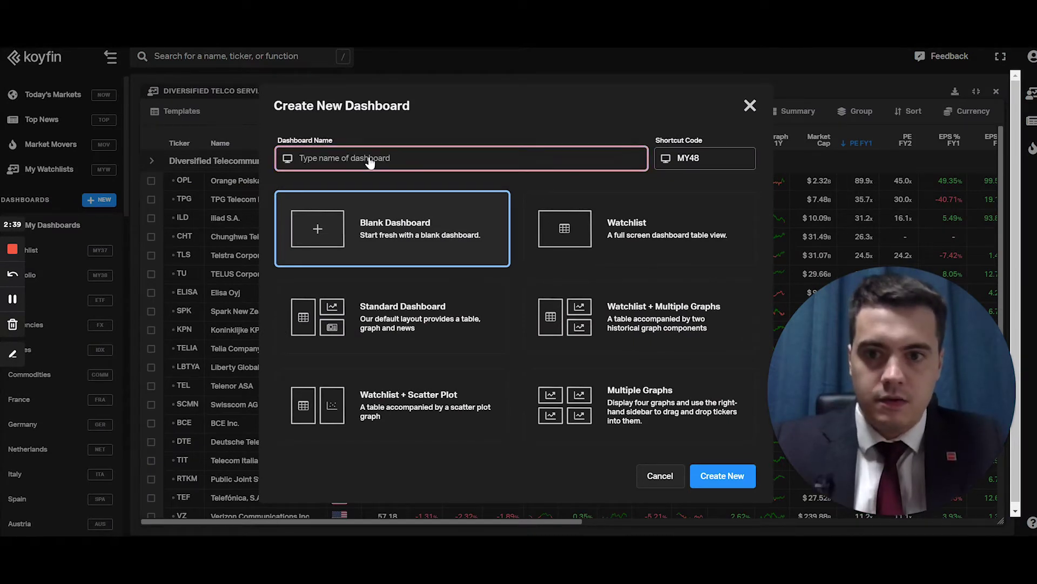
{"action": "type", "text": "US sector Perv"}
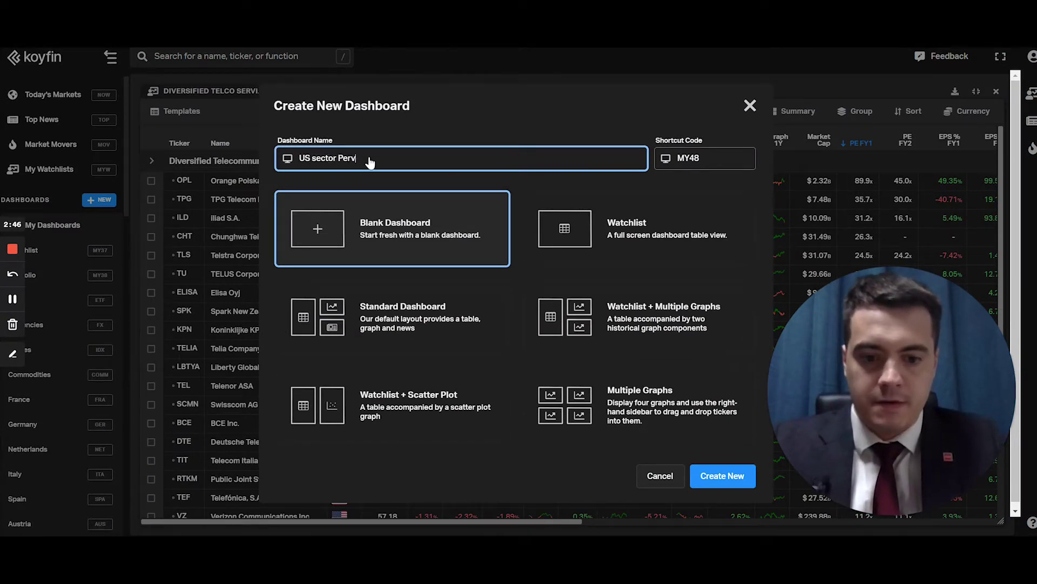
{"action": "type", "text": "asives"}
{"action": "left_click", "coordinate": [689, 159]}
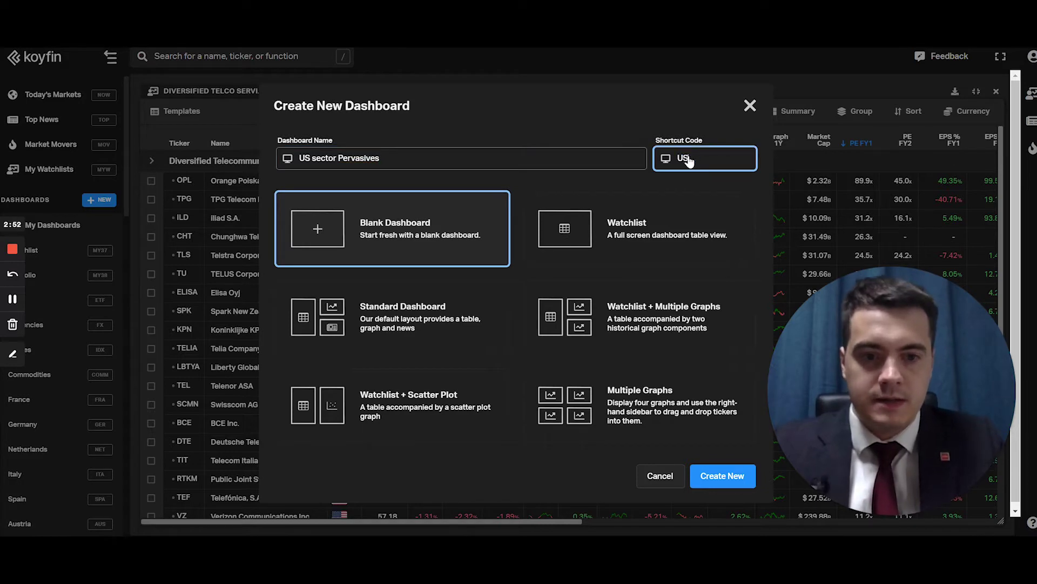
{"action": "key", "text": "Return"}
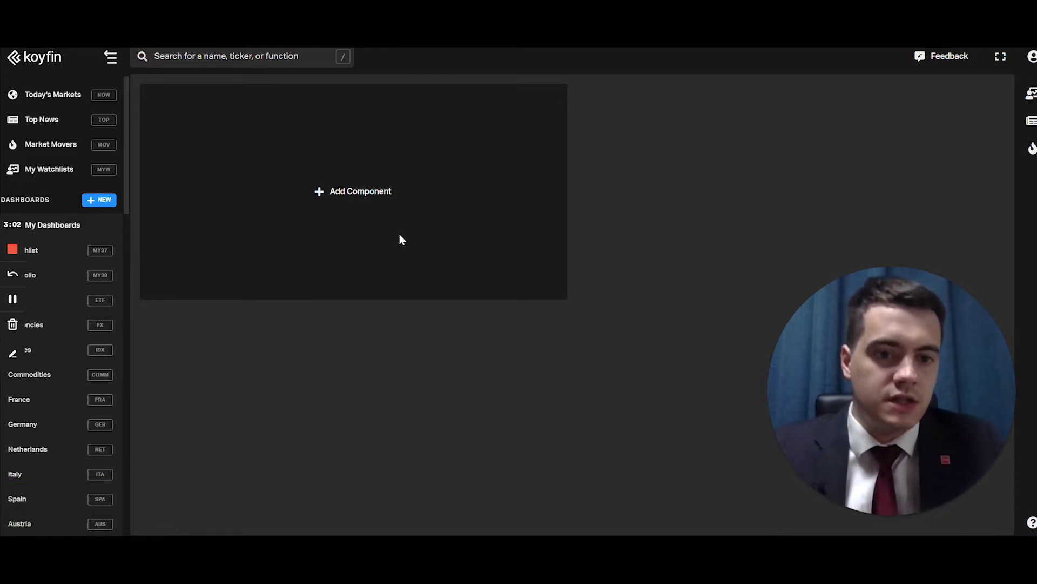
Add a Watchlist Table component to the empty dashboard
{"action": "left_click", "coordinate": [400, 240]}
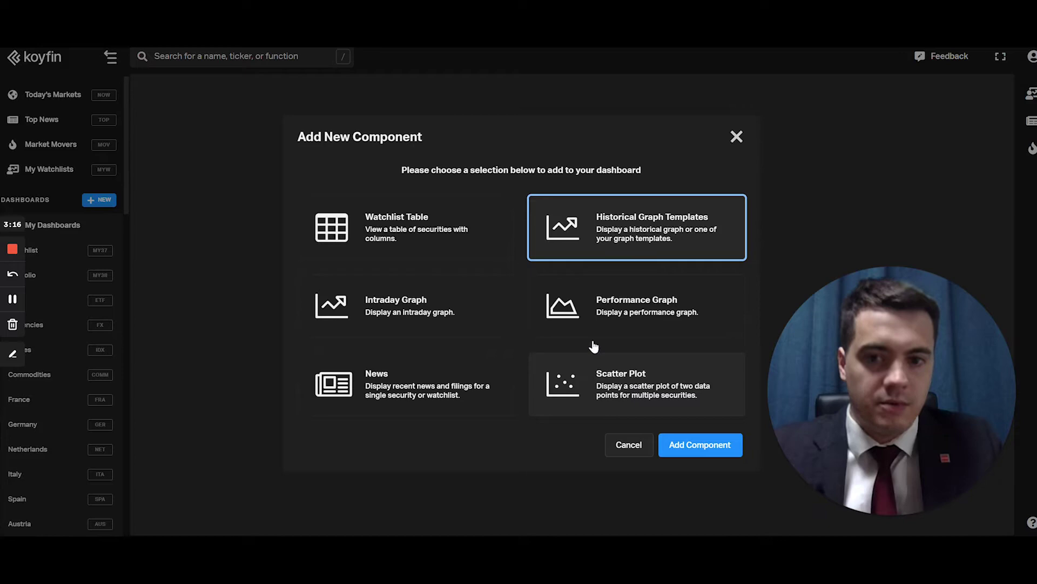
{"action": "left_click", "coordinate": [454, 240]}
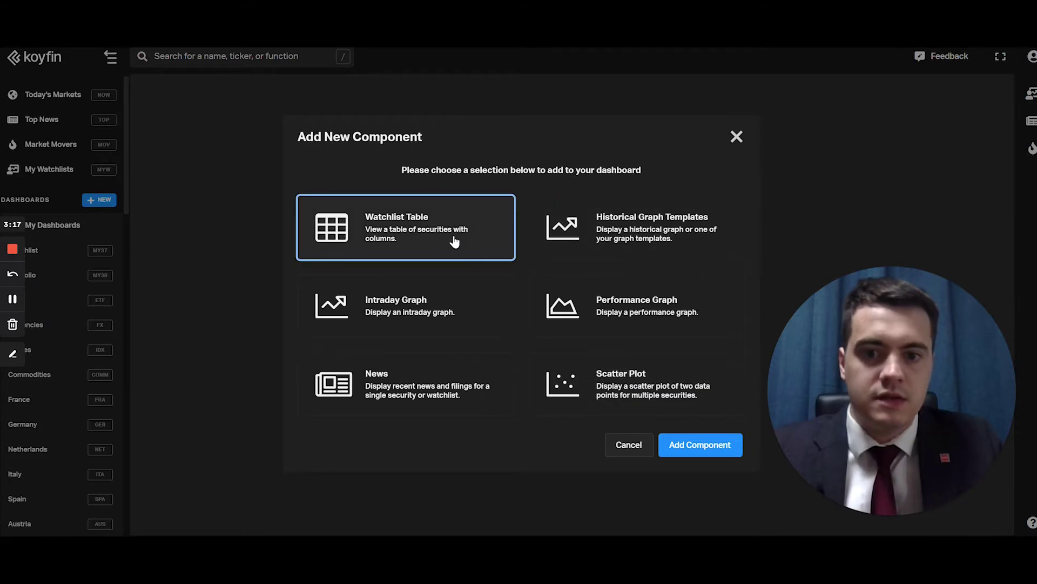
{"action": "left_click", "coordinate": [700, 445]}
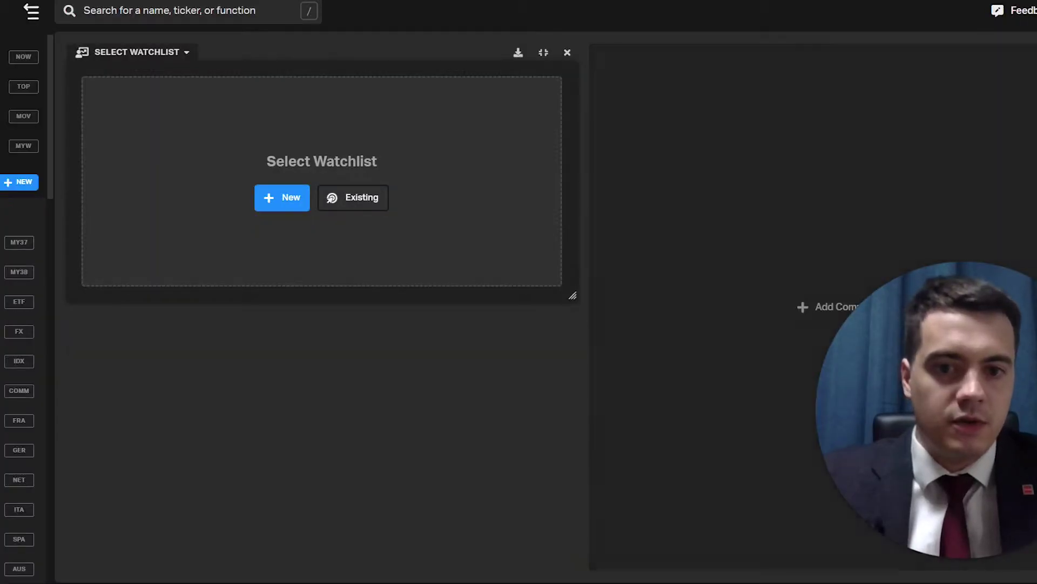
Enlarge the watchlist panel to fill the dashboard and load the saved Building products watchlist
{"action": "left_click_drag", "start_coordinate": [571, 297], "coordinate": [1032, 513]}
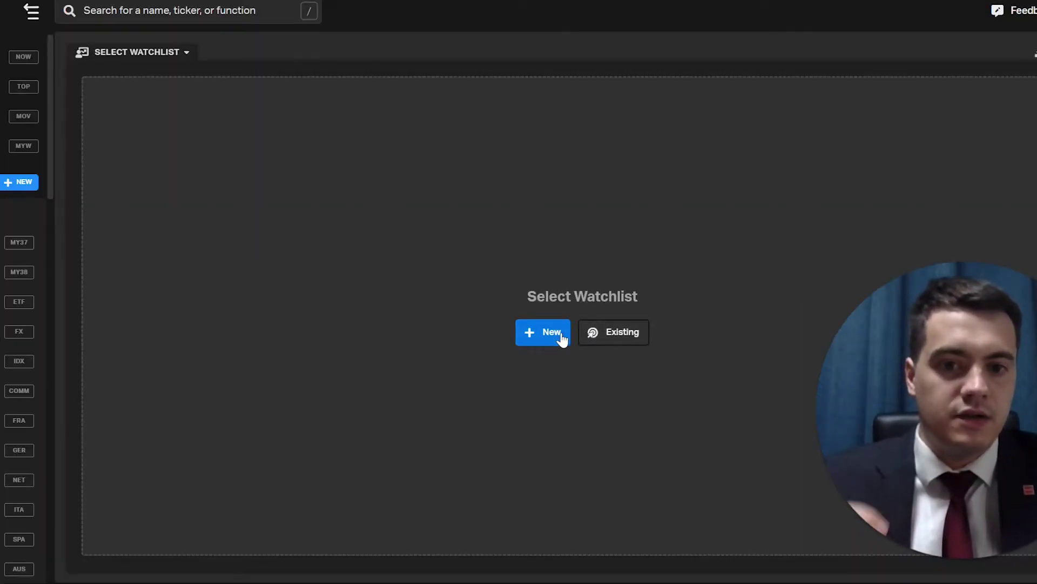
{"action": "left_click", "coordinate": [597, 337]}
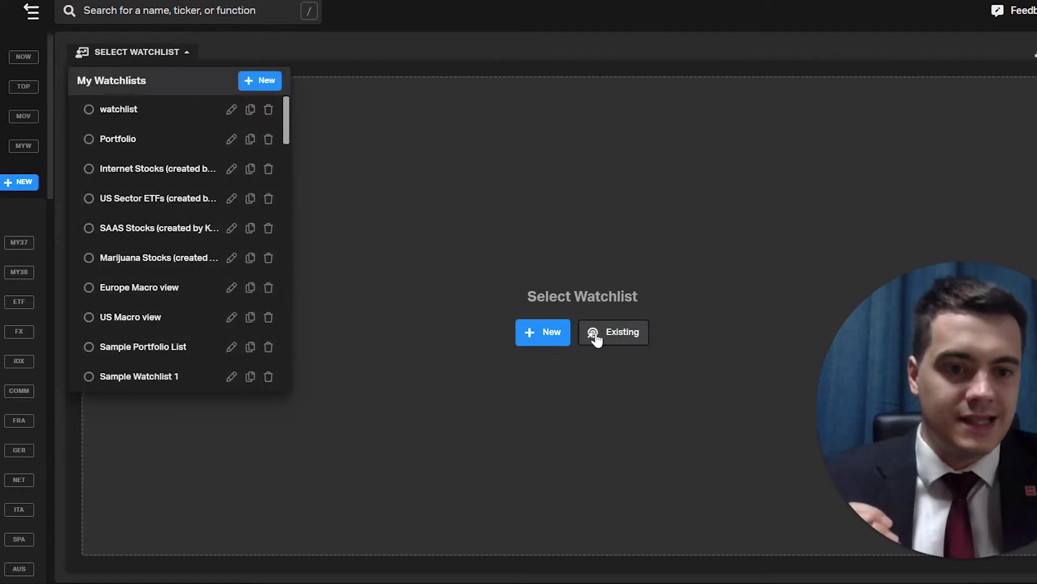
{"action": "scroll", "coordinate": [197, 286], "scroll_direction": "down", "scroll_amount": 5}
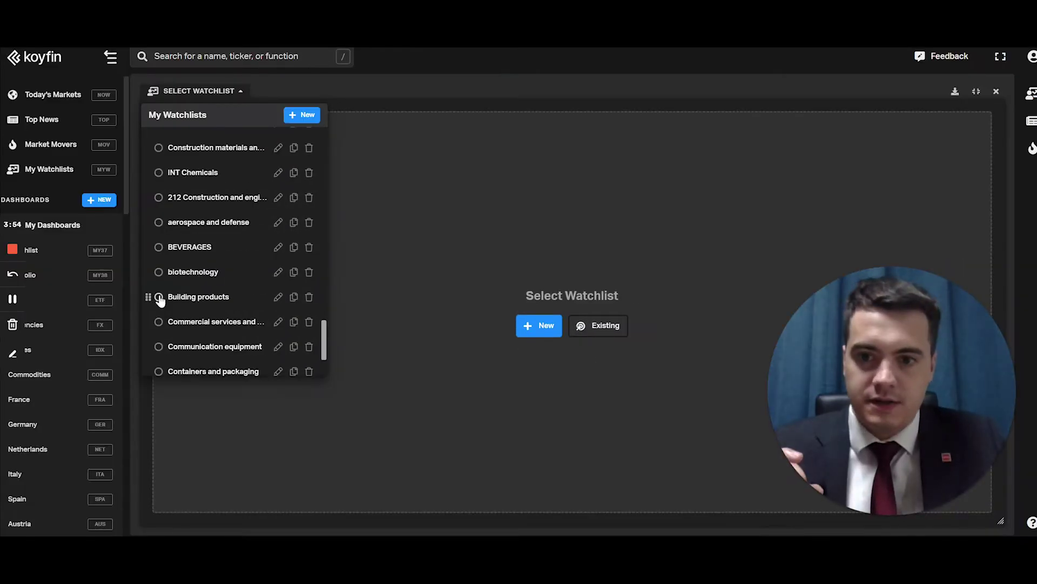
{"action": "left_click", "coordinate": [159, 297]}
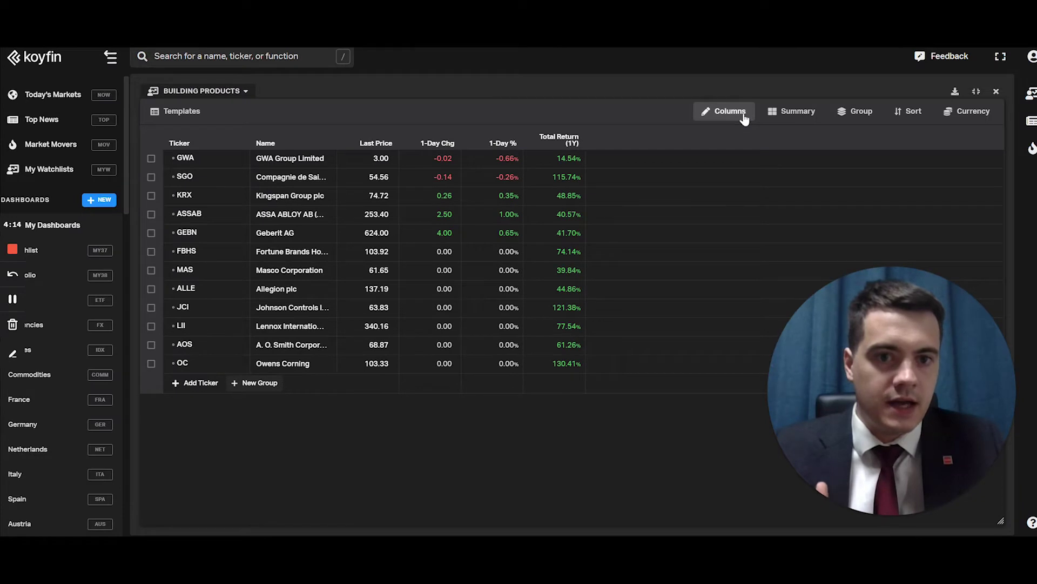
Load the Performance template, then replace it with the International industries template
{"action": "left_click", "coordinate": [176, 116]}
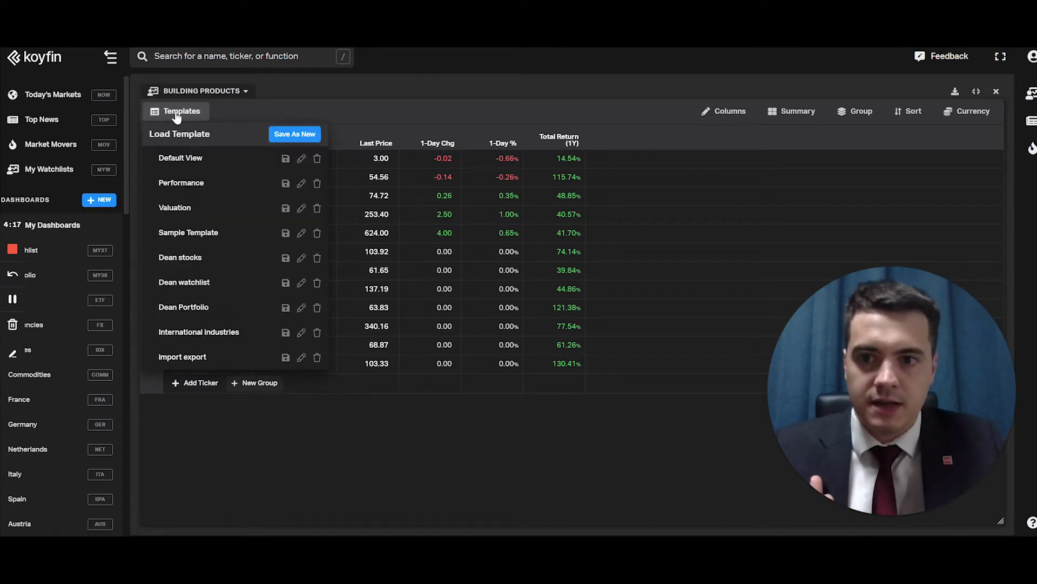
{"action": "left_click", "coordinate": [182, 184]}
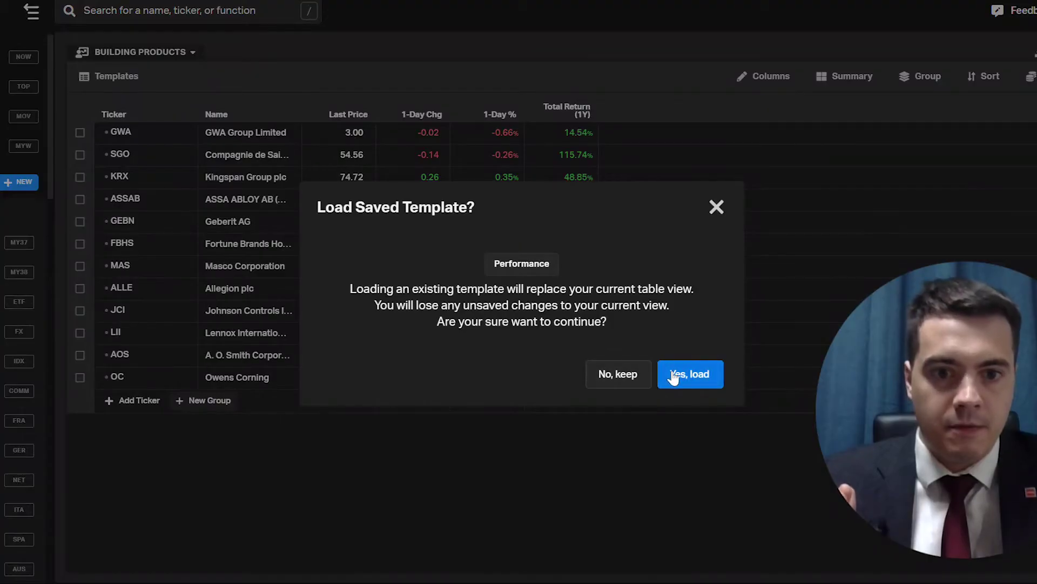
{"action": "left_click", "coordinate": [674, 377]}
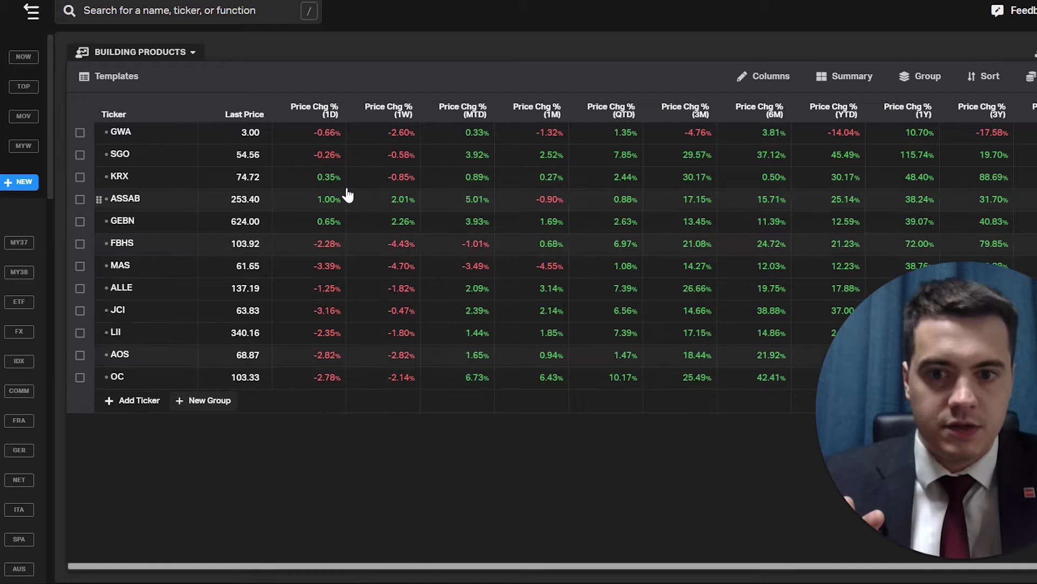
{"action": "left_click", "coordinate": [123, 81]}
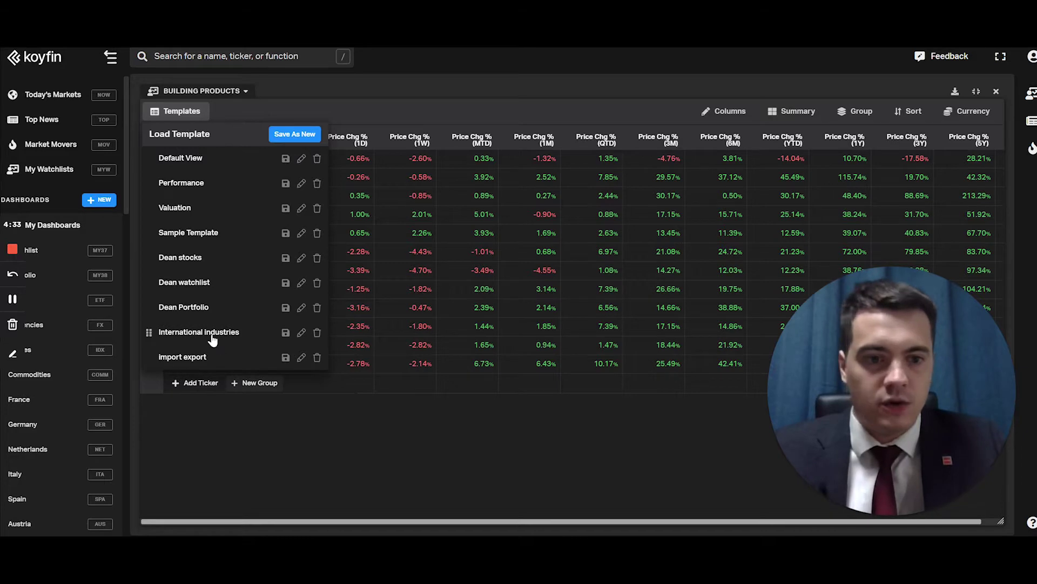
{"action": "left_click", "coordinate": [213, 338]}
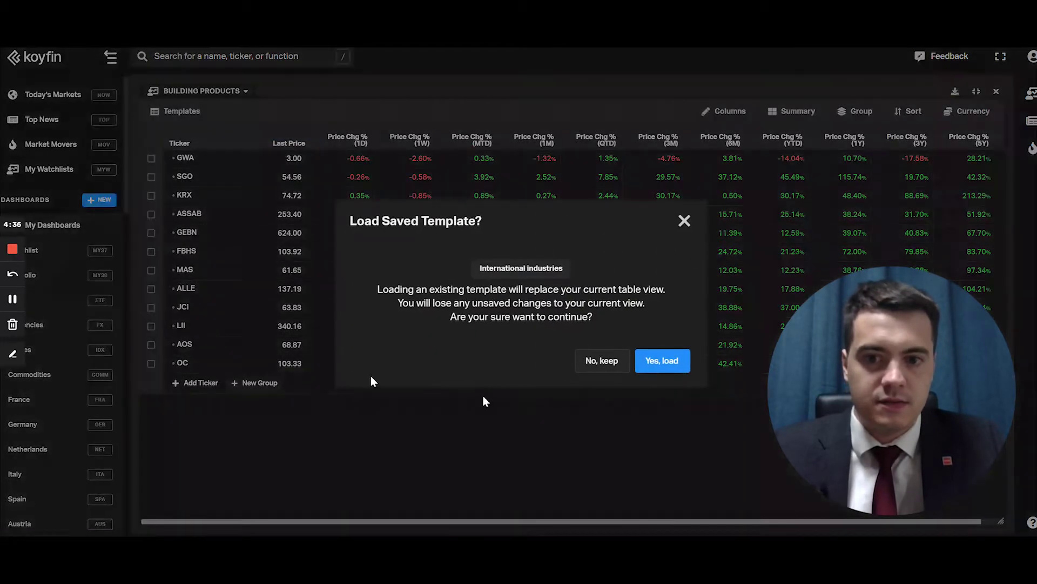
{"action": "left_click", "coordinate": [655, 366]}
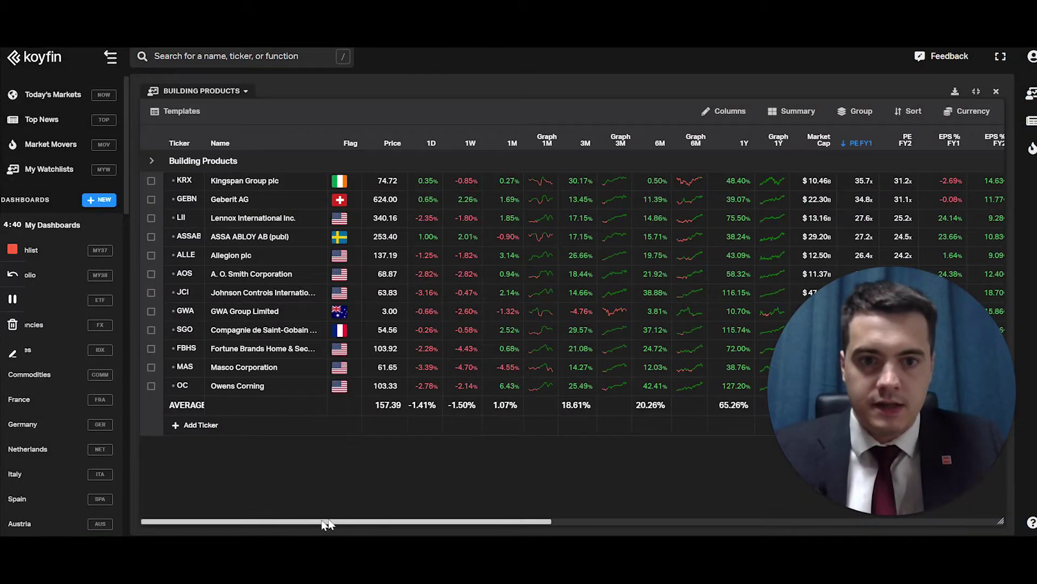
{"action": "scroll", "coordinate": [327, 524], "scroll_direction": "right", "scroll_amount": 5}
{"action": "scroll", "coordinate": [324, 520], "scroll_direction": "left", "scroll_amount": 4}
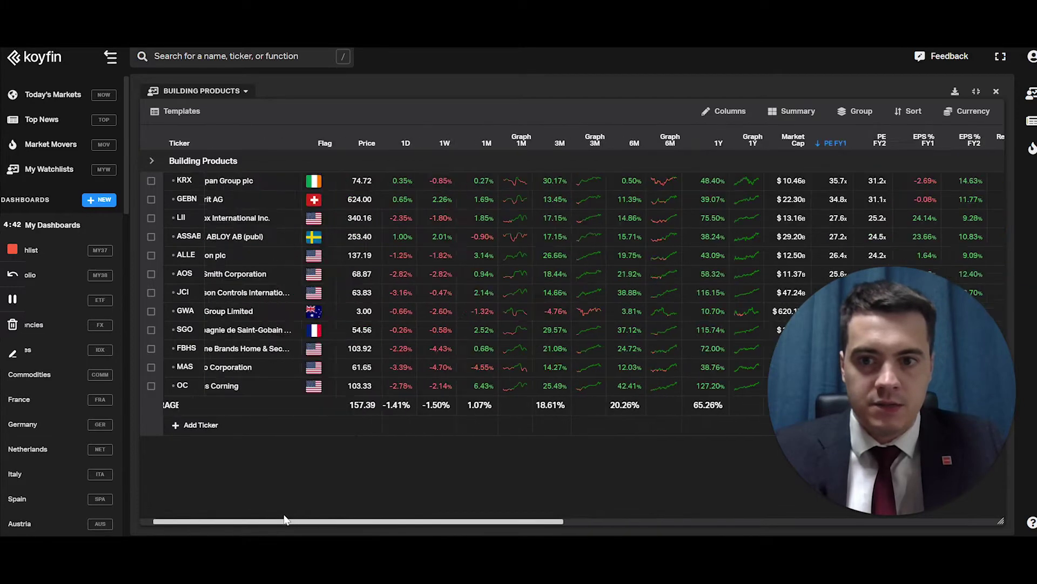
{"action": "scroll", "coordinate": [287, 520], "scroll_direction": "right", "scroll_amount": 4}
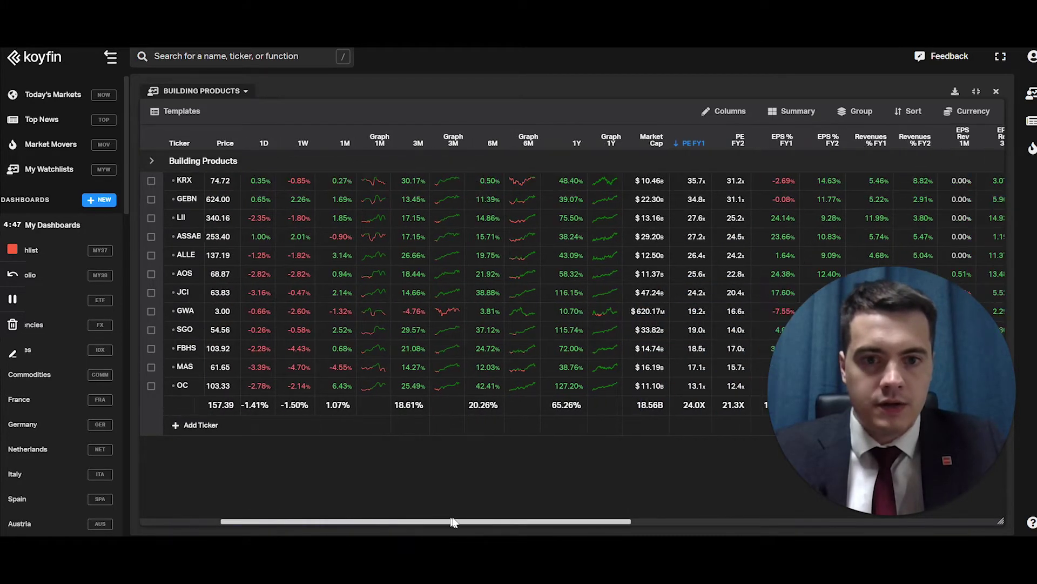
{"action": "scroll", "coordinate": [453, 522], "scroll_direction": "right", "scroll_amount": 6}
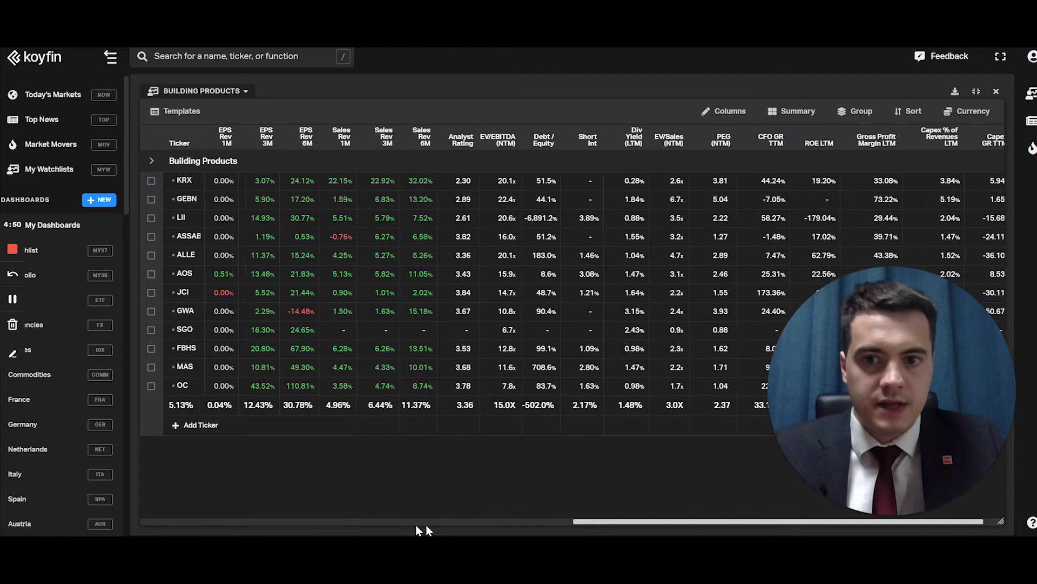
{"action": "scroll", "coordinate": [379, 521], "scroll_direction": "left", "scroll_amount": 8}
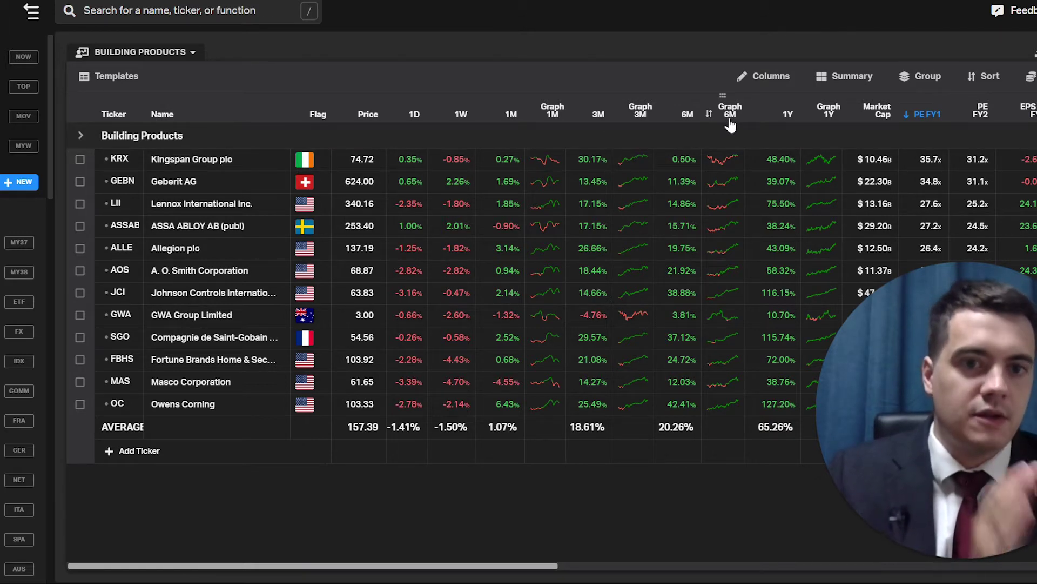
{"action": "left_click_drag", "start_coordinate": [515, 566], "coordinate": [598, 562]}
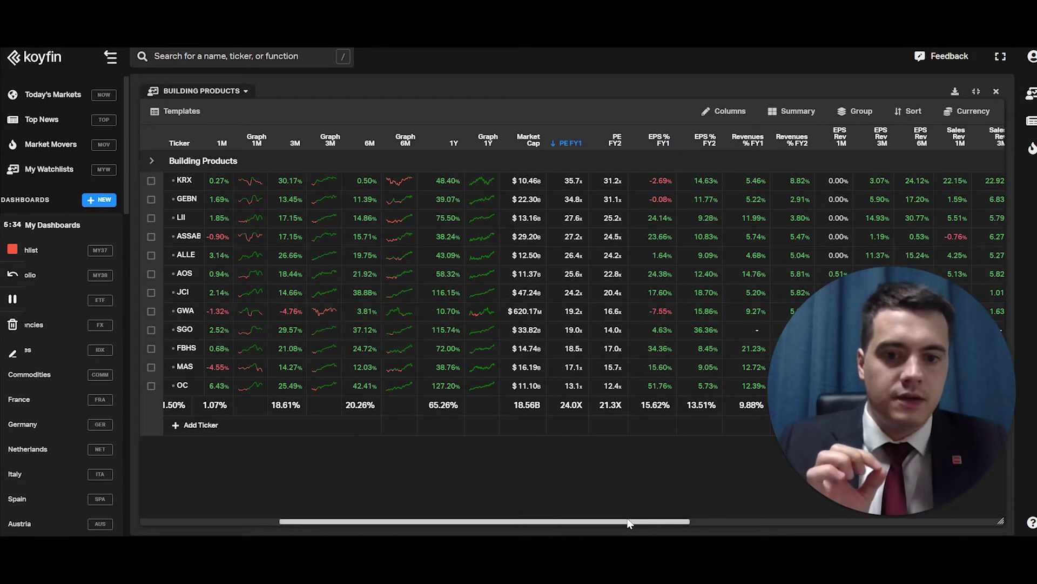
{"action": "left_click_drag", "start_coordinate": [630, 522], "coordinate": [779, 518]}
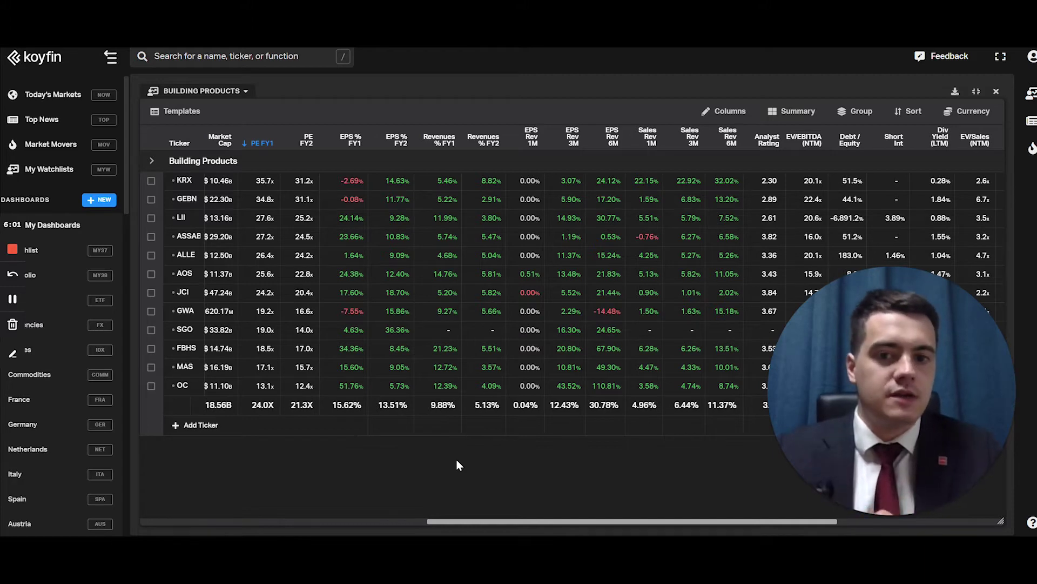
{"action": "scroll", "coordinate": [347, 308], "scroll_direction": "right", "scroll_amount": 2}
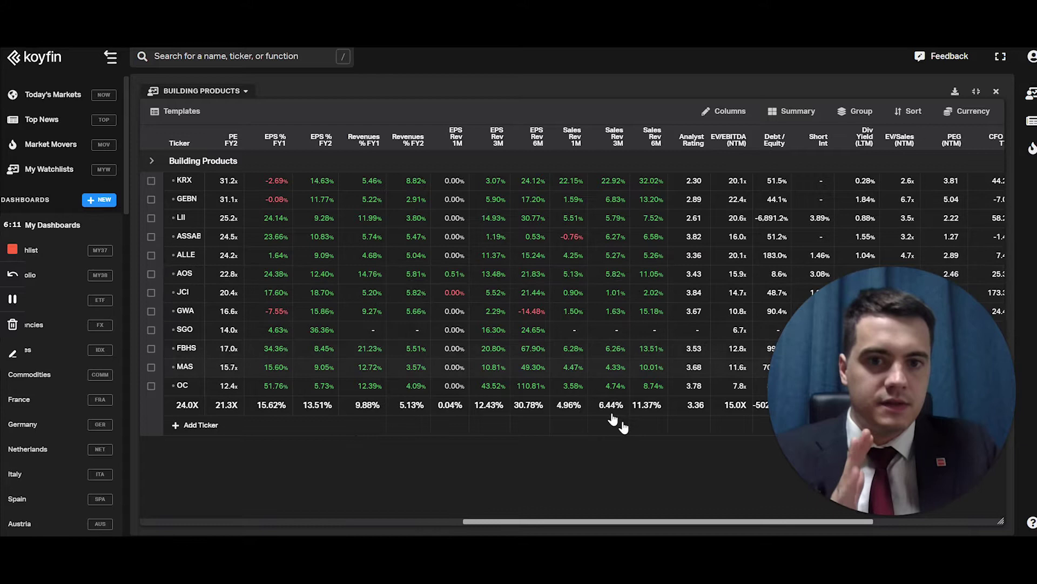
{"action": "left_click_drag", "start_coordinate": [741, 523], "coordinate": [808, 523]}
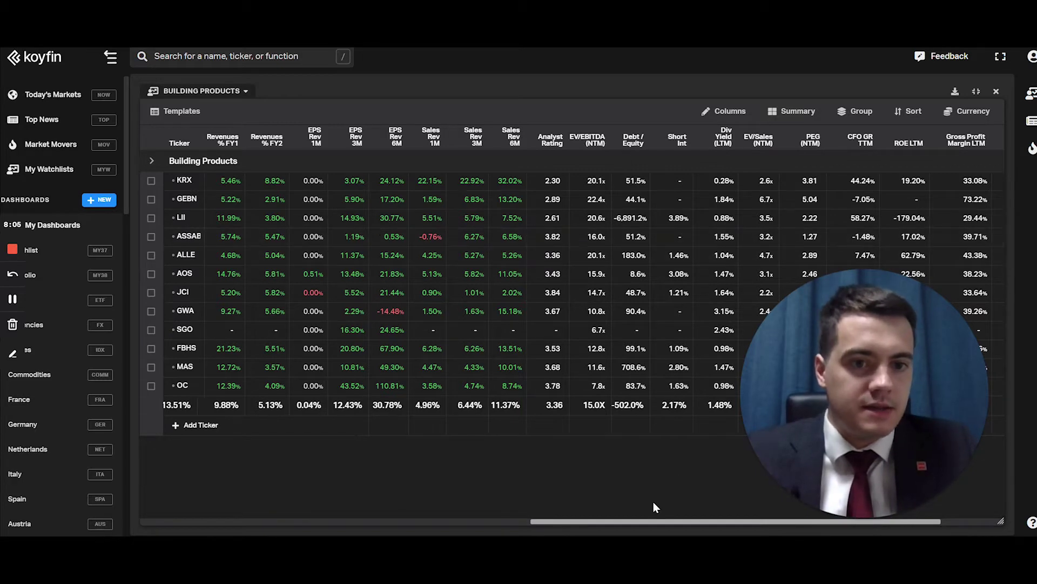
Scroll the table back left and apply the Default View template
{"action": "left_click_drag", "start_coordinate": [695, 522], "coordinate": [248, 534]}
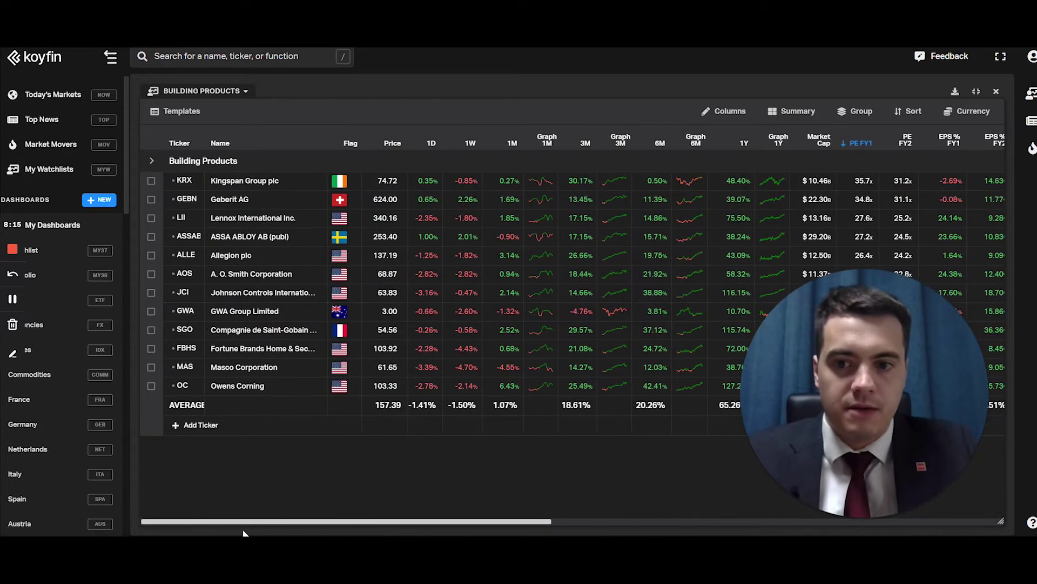
{"action": "left_click", "coordinate": [183, 111]}
{"action": "left_click", "coordinate": [197, 160]}
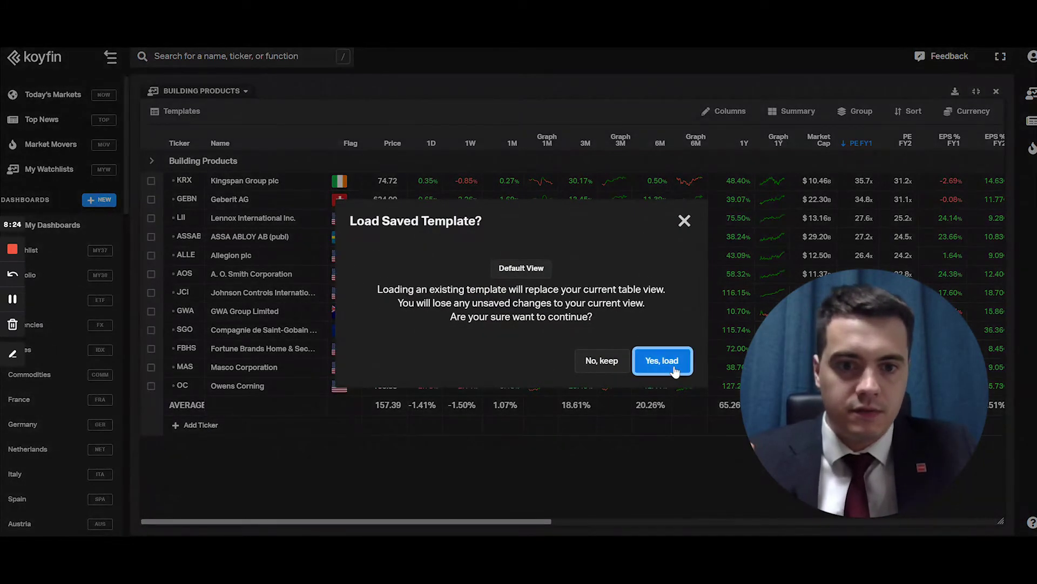
{"action": "left_click", "coordinate": [664, 360]}
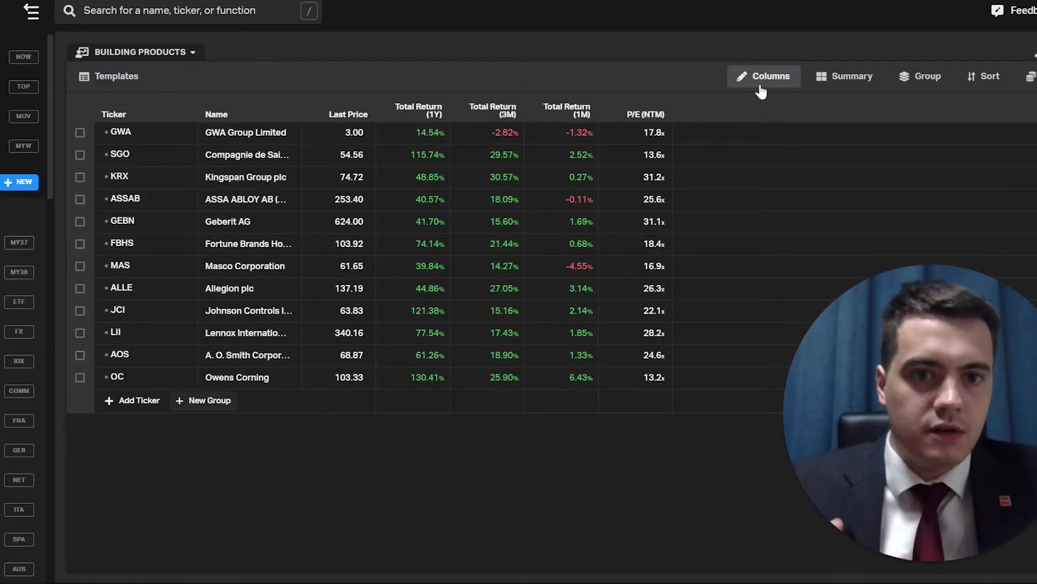
Remove the P/E (NTM) column and order the total returns as 1M, 3M, 1Y
{"action": "left_click", "coordinate": [761, 82]}
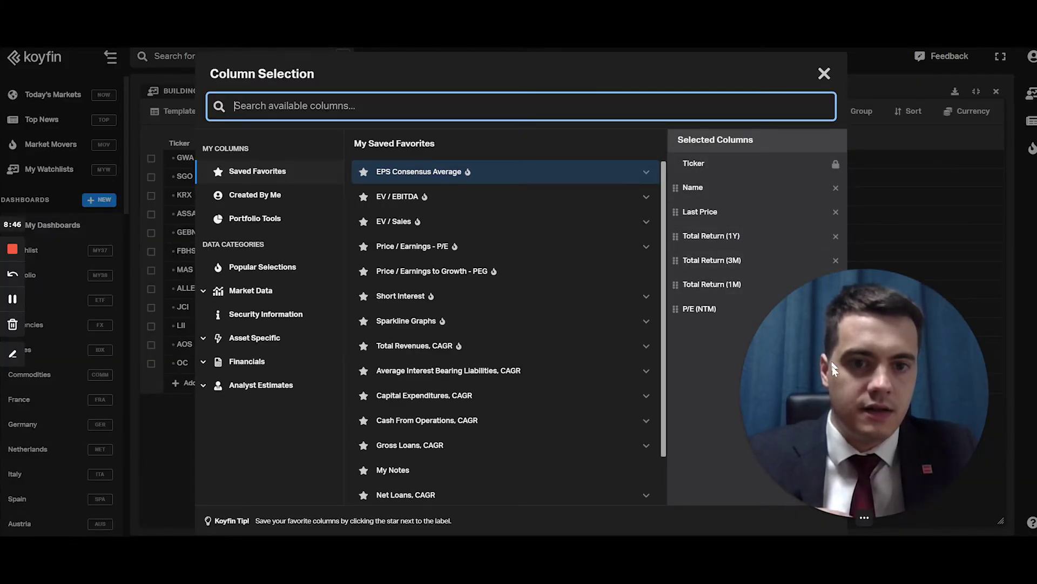
{"action": "left_click_drag", "start_coordinate": [832, 366], "coordinate": [882, 381]}
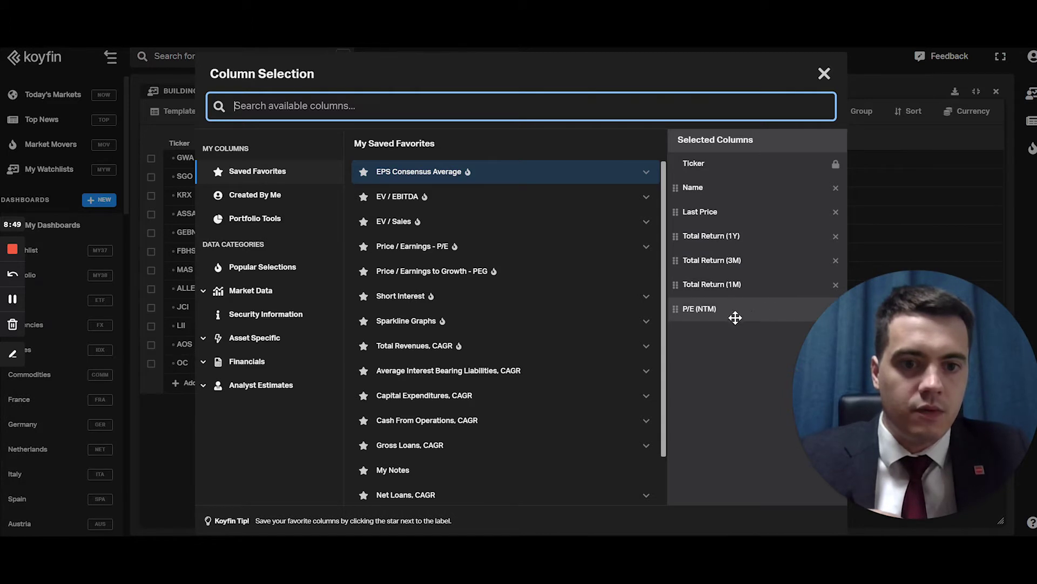
{"action": "left_click_drag", "start_coordinate": [731, 315], "coordinate": [712, 270]}
{"action": "left_click", "coordinate": [835, 261]}
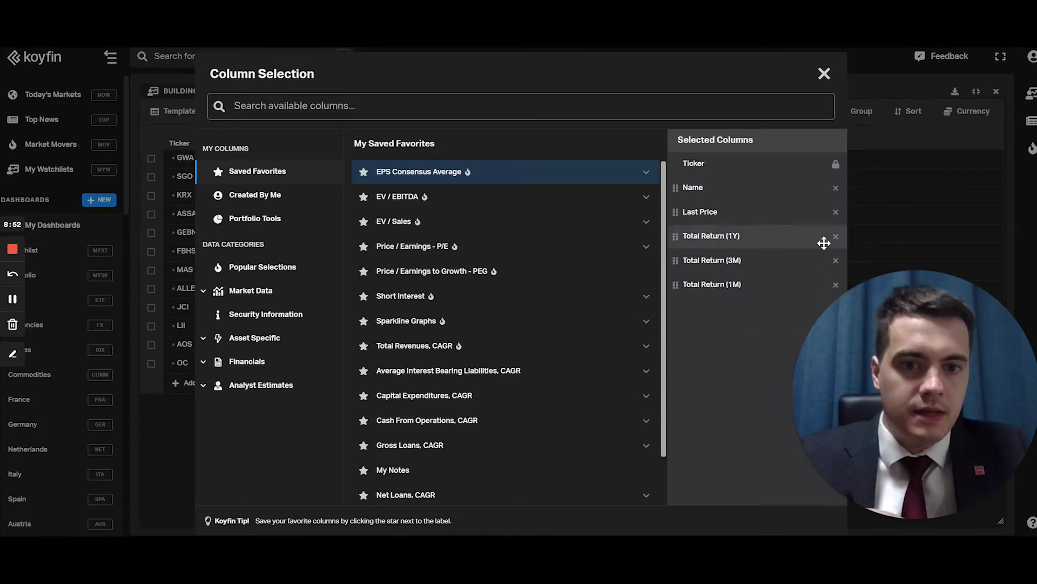
{"action": "left_click_drag", "start_coordinate": [700, 232], "coordinate": [676, 260]}
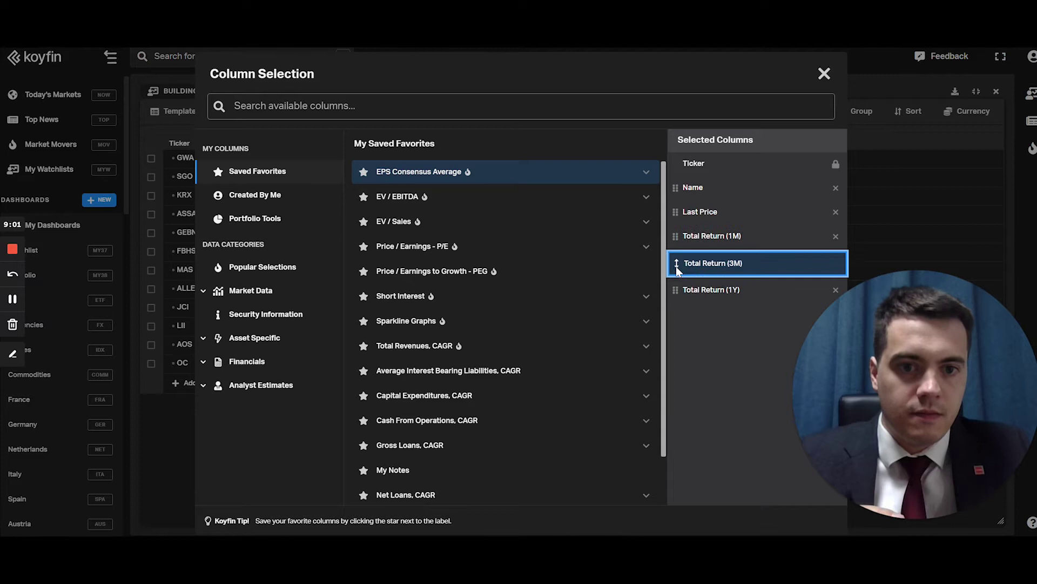
Add 1M, 3M and 6M Sparkline Graphs columns from Basic Market Data
{"action": "left_click", "coordinate": [237, 296]}
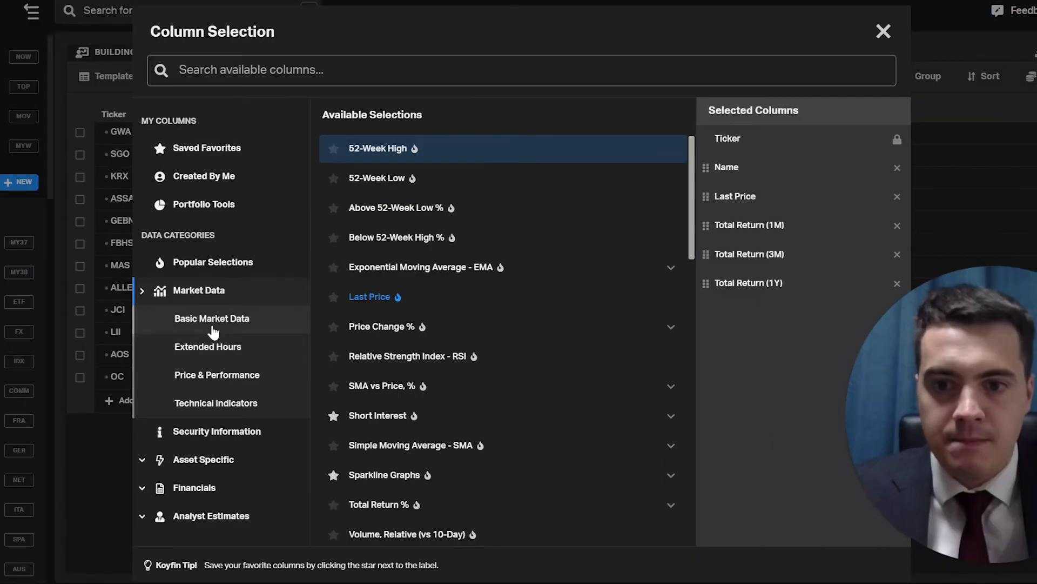
{"action": "left_click", "coordinate": [213, 327]}
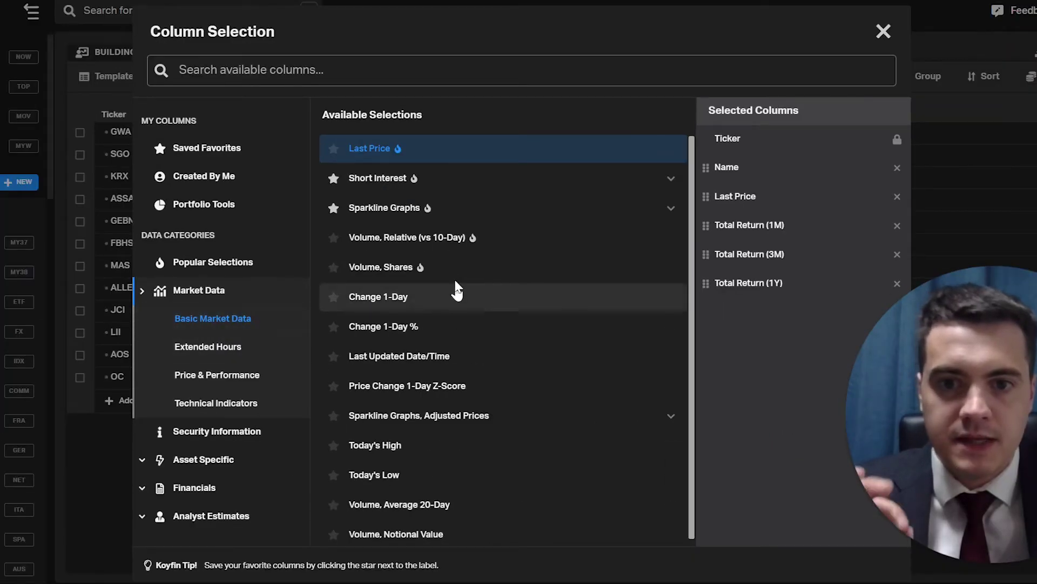
{"action": "left_click", "coordinate": [441, 215]}
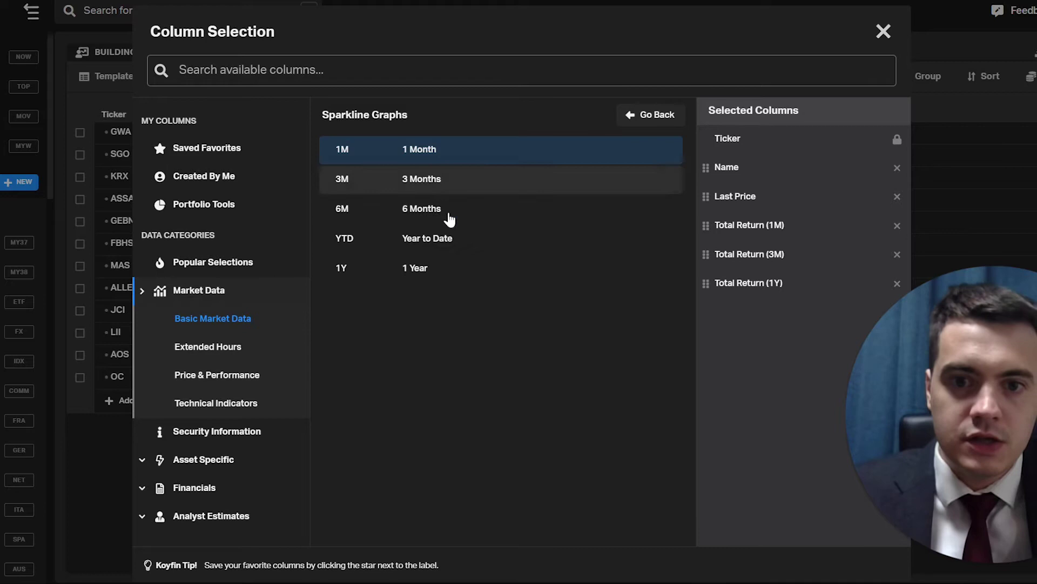
{"action": "left_click", "coordinate": [440, 153]}
{"action": "left_click", "coordinate": [427, 180]}
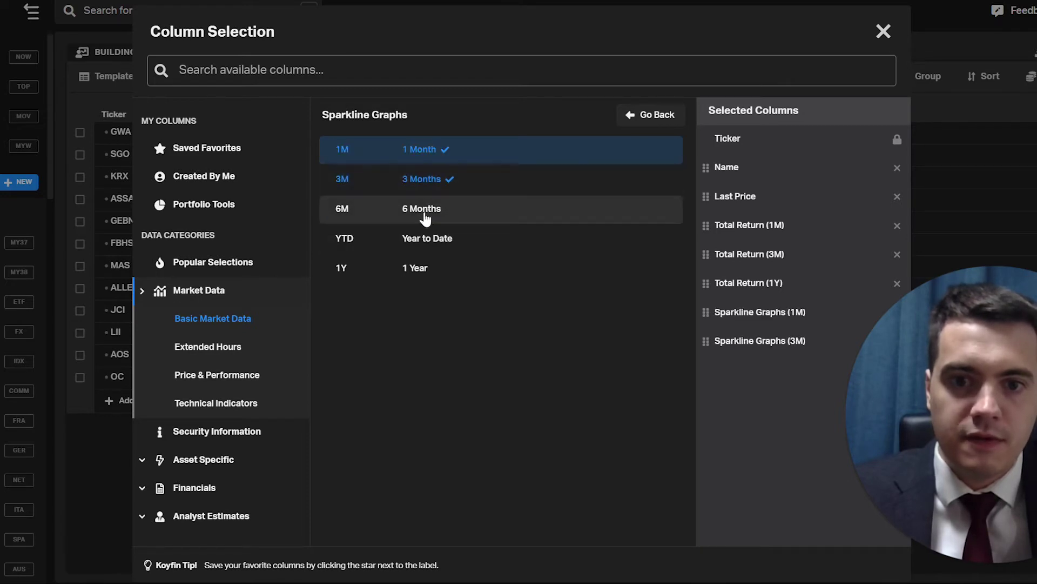
{"action": "left_click", "coordinate": [426, 213]}
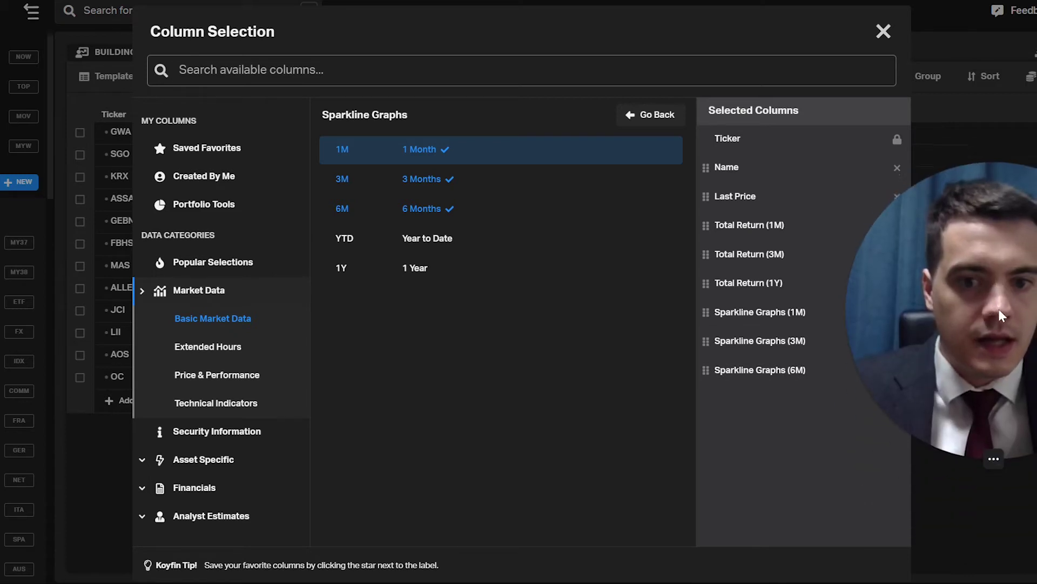
{"action": "left_click", "coordinate": [882, 32]}
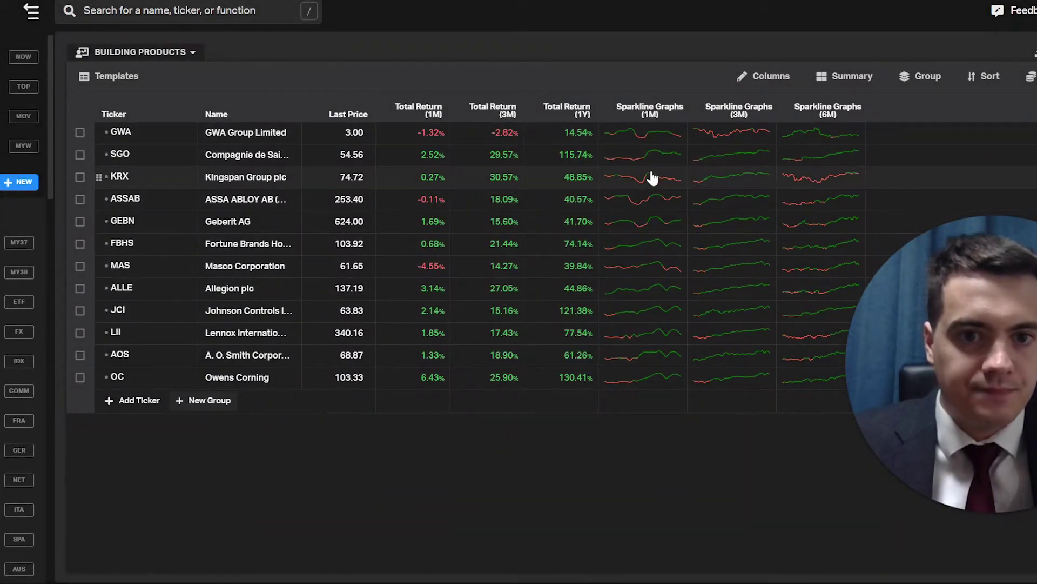
Narrow the 1M, 3M and 6M sparkline graph columns
{"action": "left_click_drag", "start_coordinate": [684, 110], "coordinate": [659, 112]}
{"action": "left_click_drag", "start_coordinate": [750, 111], "coordinate": [685, 146]}
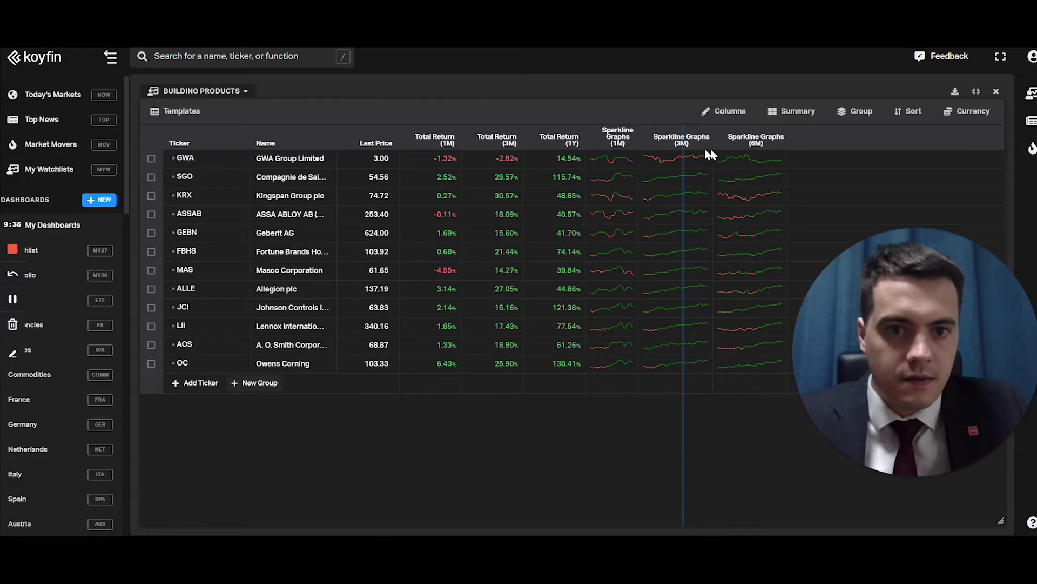
{"action": "left_click_drag", "start_coordinate": [760, 142], "coordinate": [734, 142]}
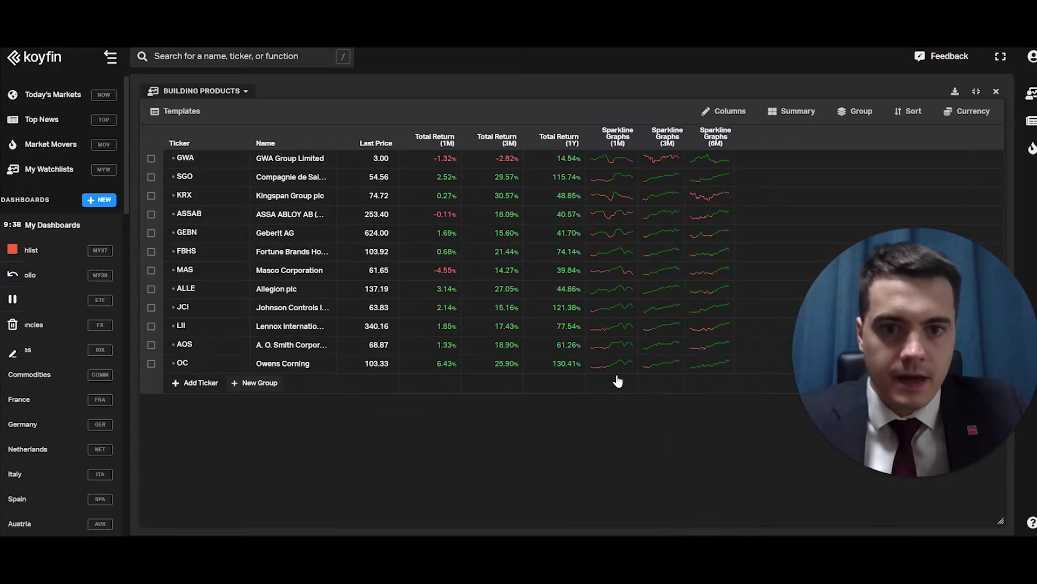
Browse the Asset Specific ETF and Mutual Fund column categories in Column Selection
{"action": "left_click", "coordinate": [731, 111]}
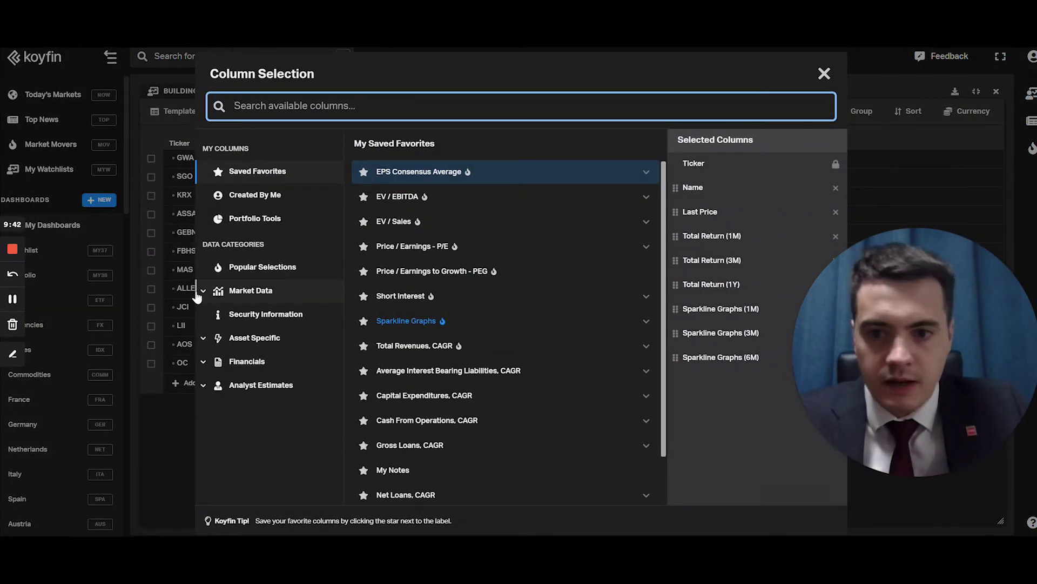
{"action": "left_click", "coordinate": [205, 345]}
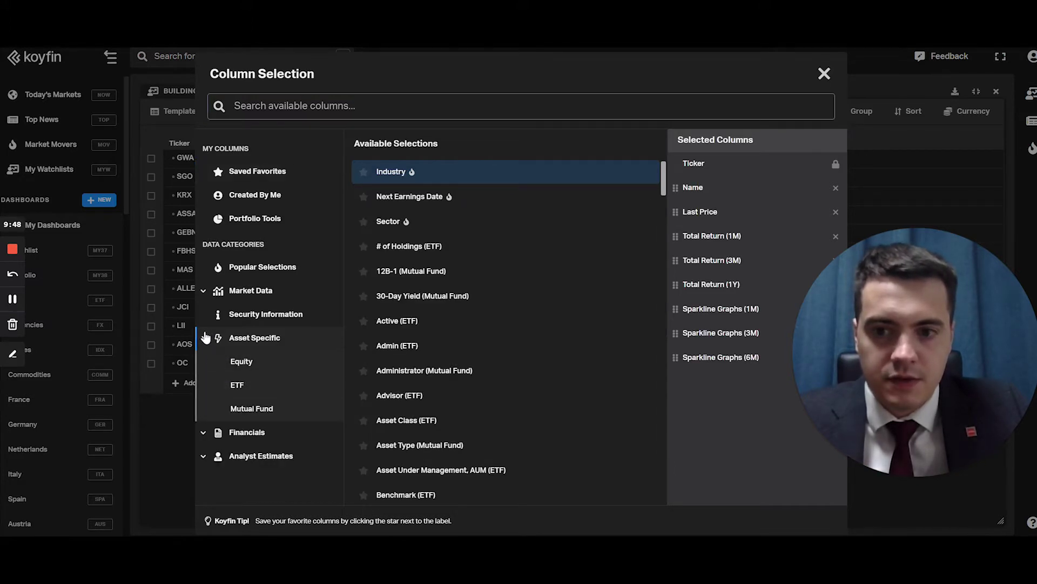
{"action": "left_click", "coordinate": [240, 385]}
{"action": "scroll", "coordinate": [508, 271], "scroll_direction": "down", "scroll_amount": 10}
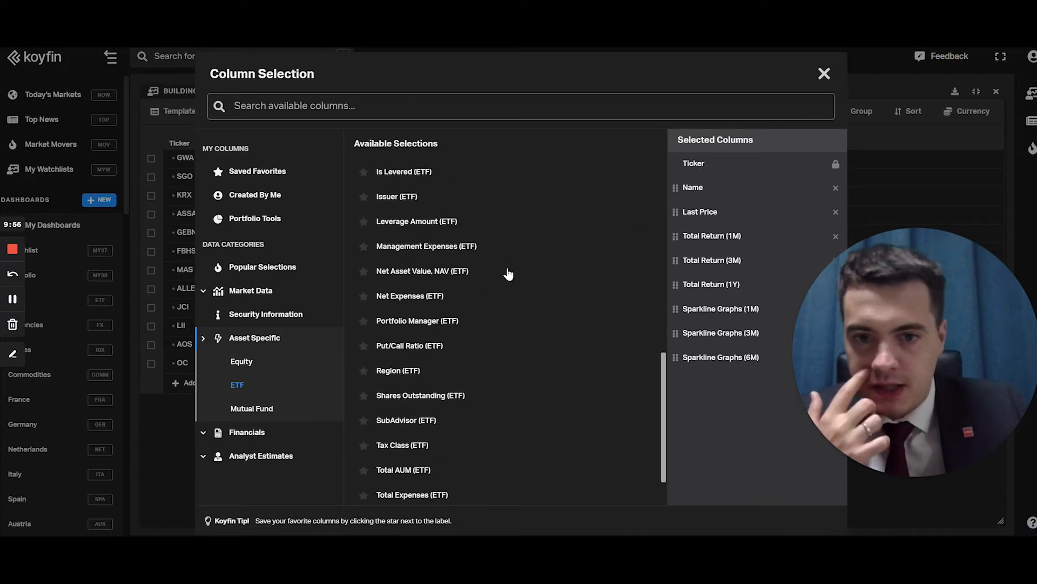
{"action": "left_click", "coordinate": [252, 409]}
{"action": "scroll", "coordinate": [508, 292], "scroll_direction": "down", "scroll_amount": 10}
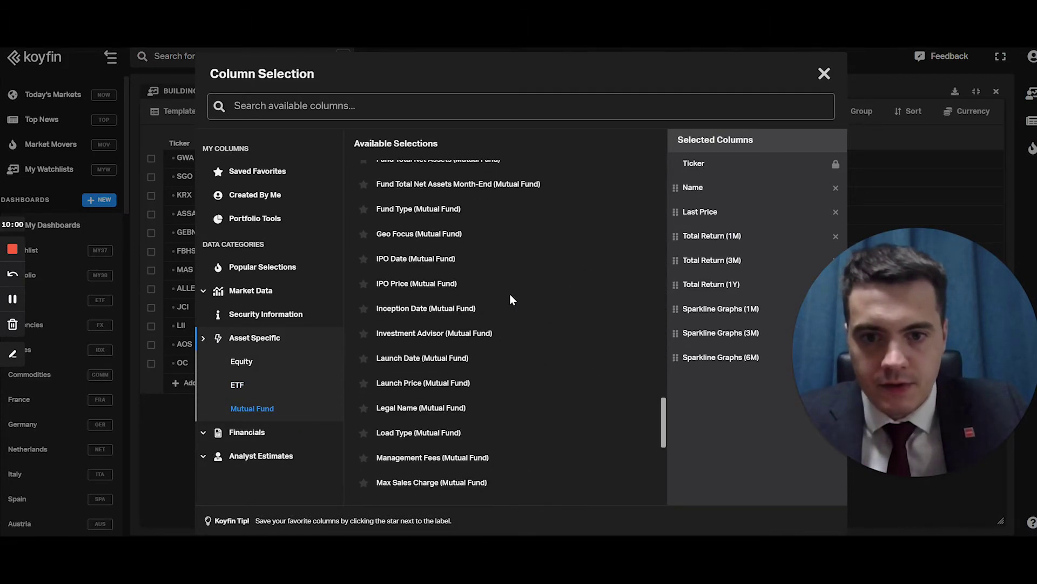
{"action": "scroll", "coordinate": [511, 299], "scroll_direction": "up", "scroll_amount": 3}
{"action": "scroll", "coordinate": [510, 299], "scroll_direction": "down", "scroll_amount": 5}
{"action": "left_click", "coordinate": [203, 338]}
Favourite the Average Interest Bearing Liabilities CAGR and Cash From Operations CAGR columns
{"action": "left_click", "coordinate": [202, 362]}
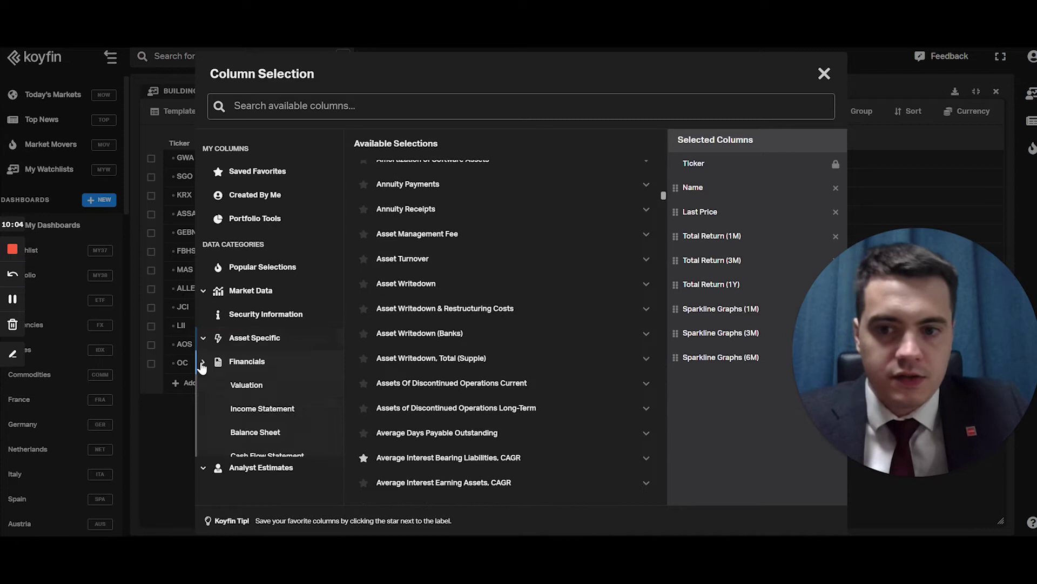
{"action": "scroll", "coordinate": [270, 395], "scroll_direction": "down", "scroll_amount": 1}
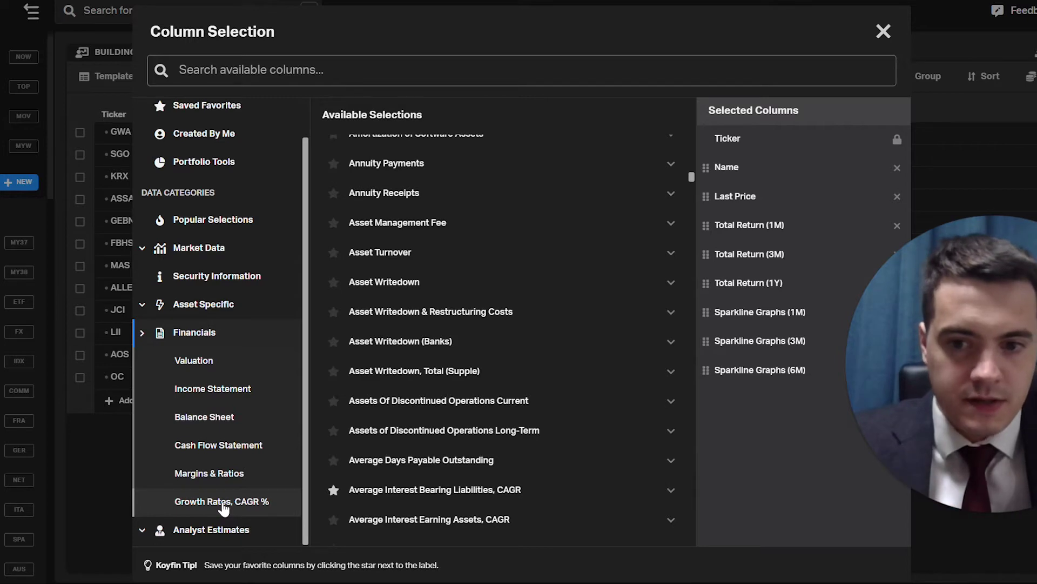
{"action": "left_click", "coordinate": [222, 502]}
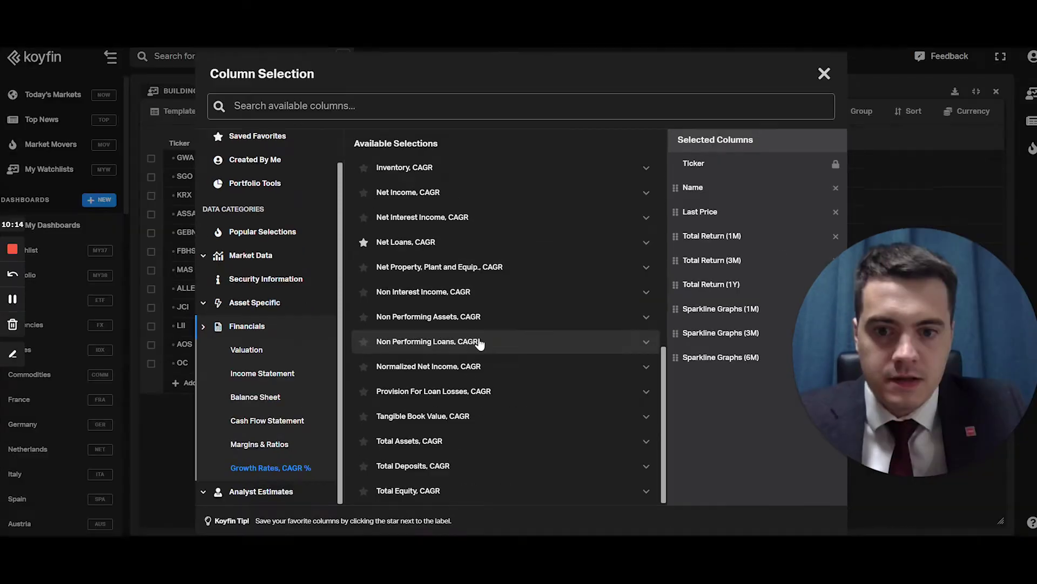
{"action": "scroll", "coordinate": [521, 459], "scroll_direction": "up", "scroll_amount": 8}
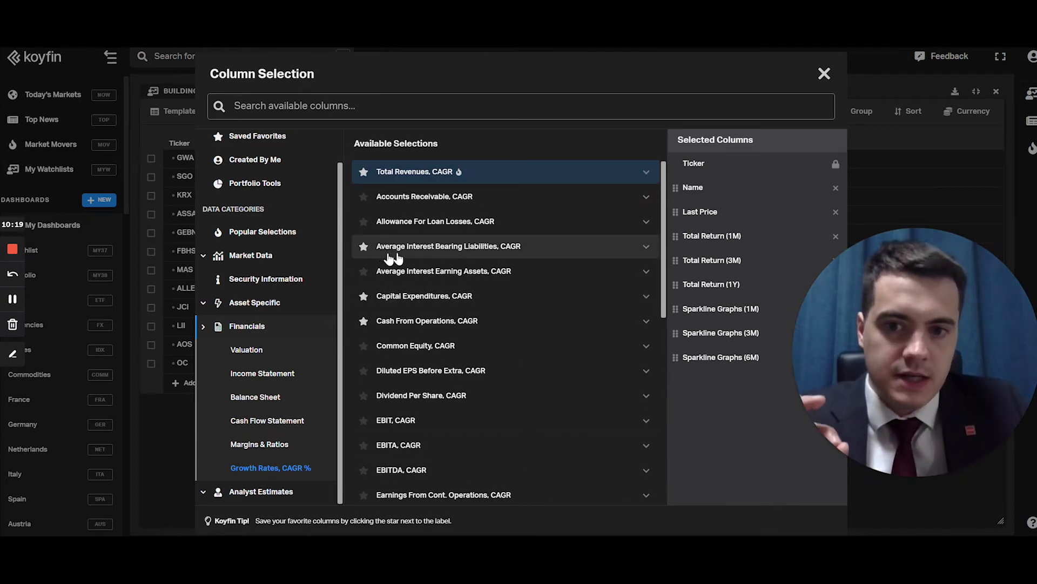
{"action": "left_click", "coordinate": [363, 246]}
{"action": "left_click", "coordinate": [363, 321]}
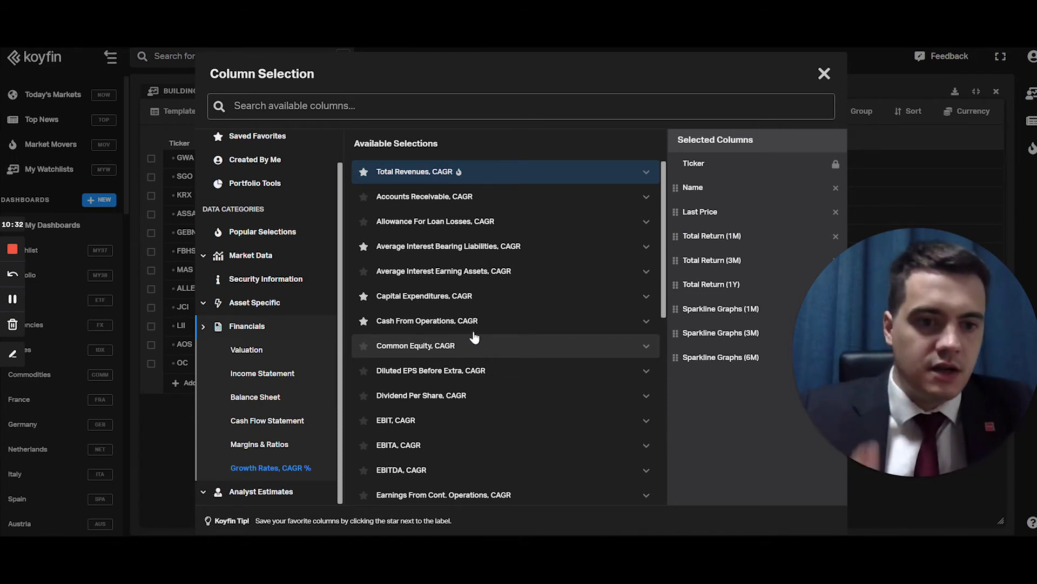
Add the Average Analyst Ratings (1-5) column, then show the Forward Estimates columns
{"action": "scroll", "coordinate": [294, 195], "scroll_direction": "up", "scroll_amount": 1}
{"action": "left_click", "coordinate": [276, 176]}
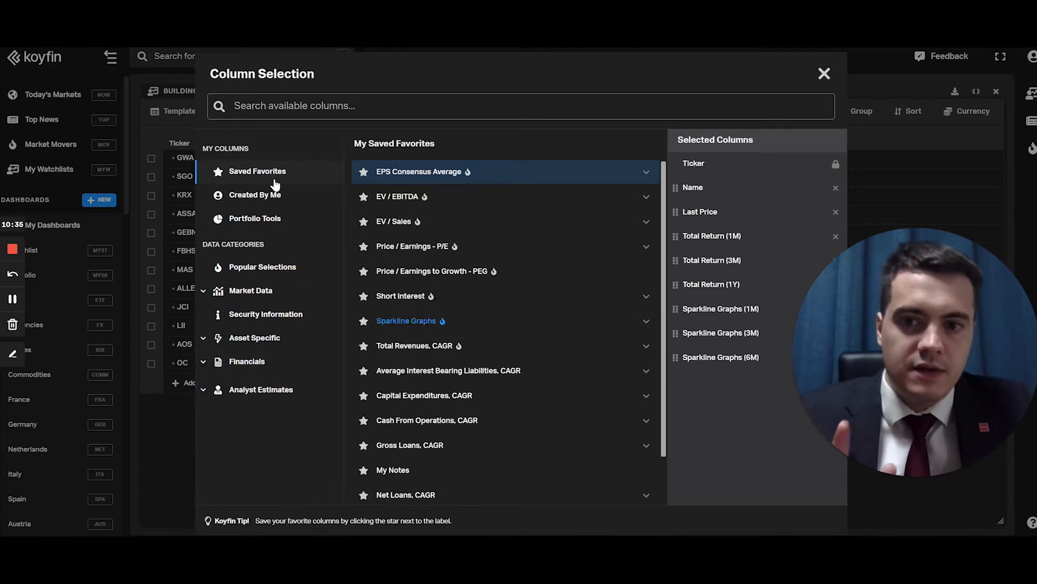
{"action": "scroll", "coordinate": [460, 367], "scroll_direction": "down", "scroll_amount": 1}
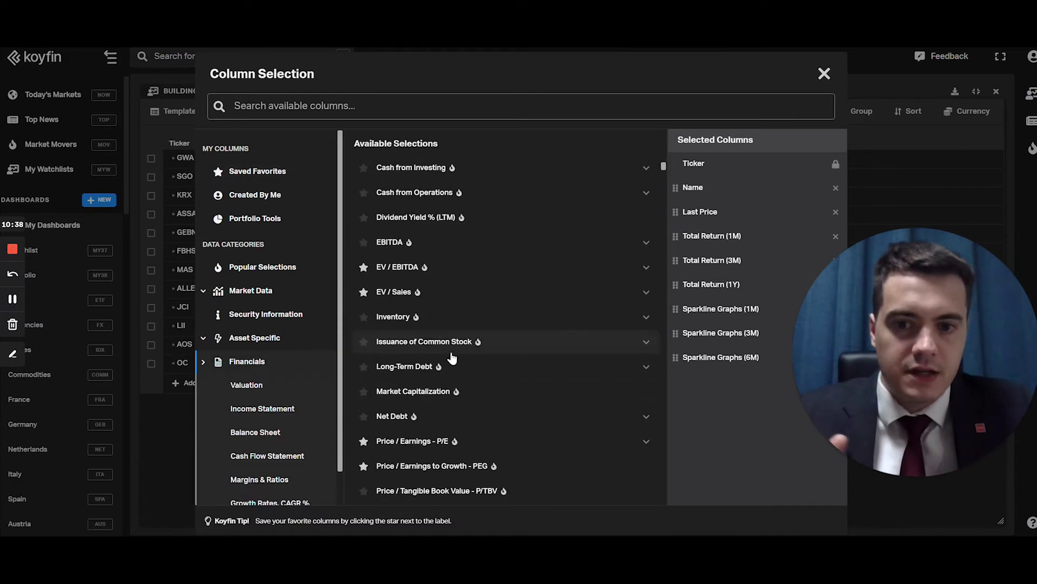
{"action": "left_click", "coordinate": [203, 362]}
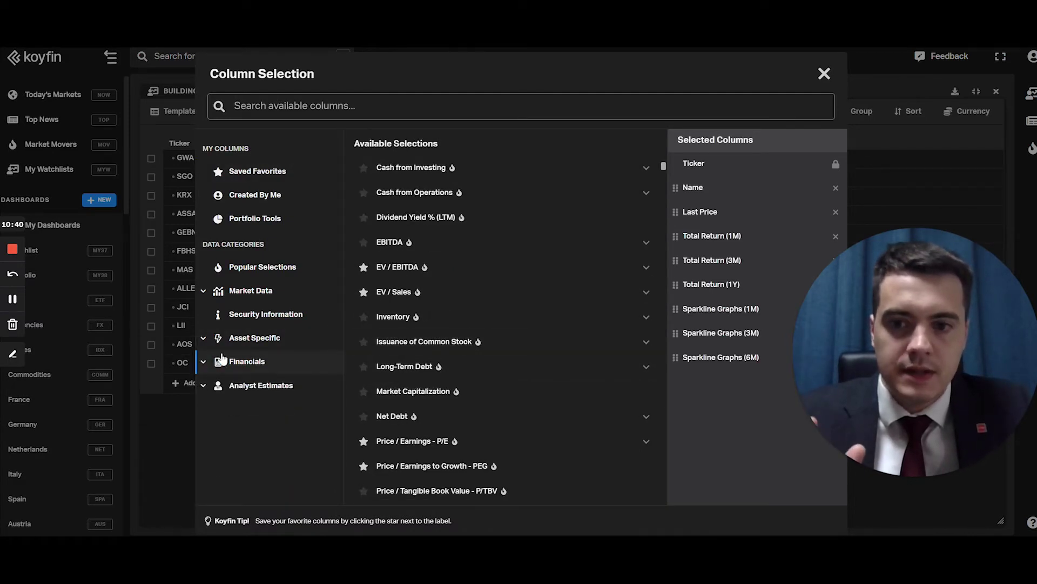
{"action": "left_click", "coordinate": [205, 387]}
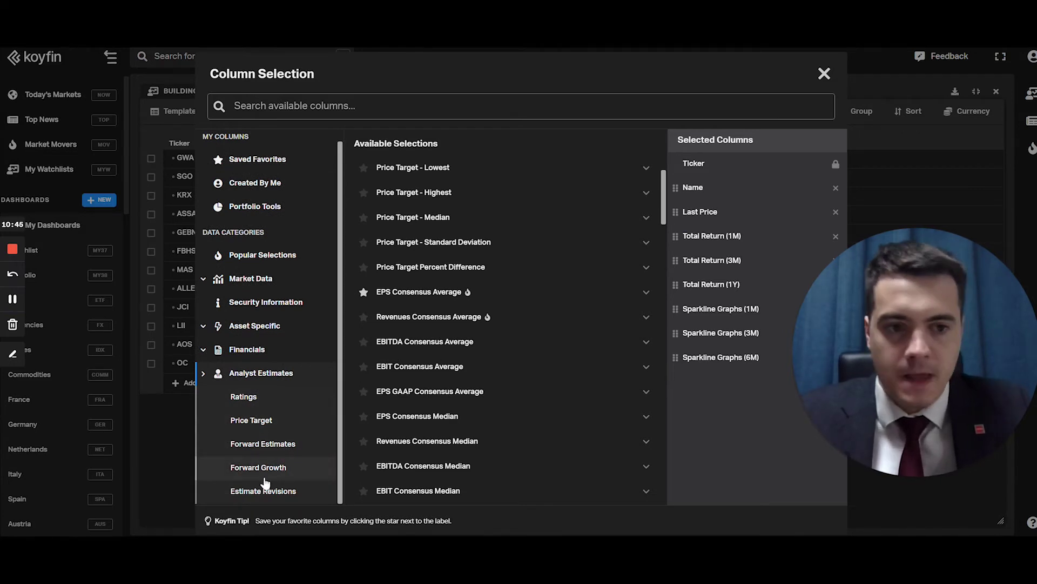
{"action": "left_click", "coordinate": [272, 473]}
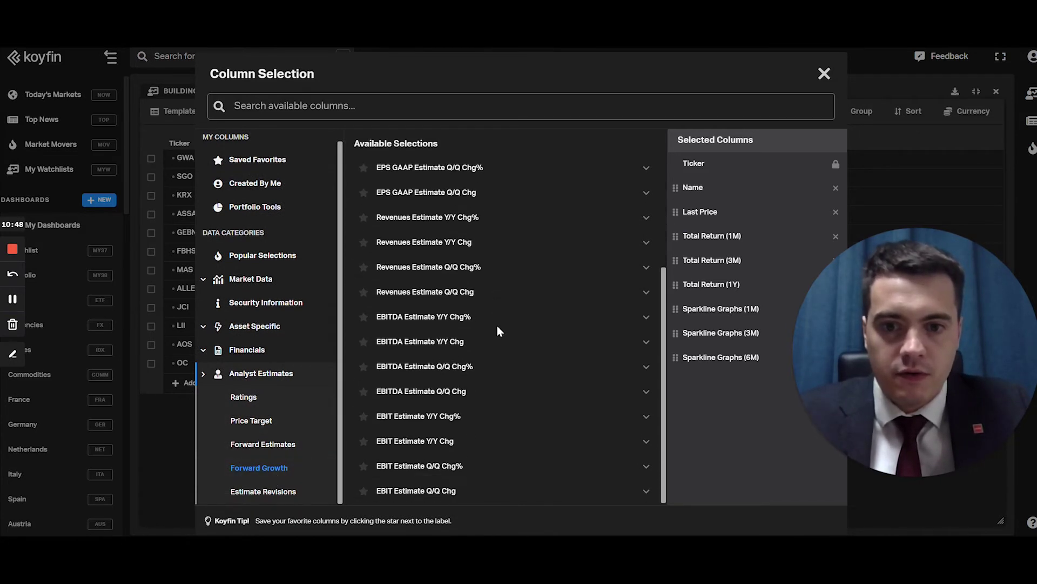
{"action": "left_click", "coordinate": [254, 403]}
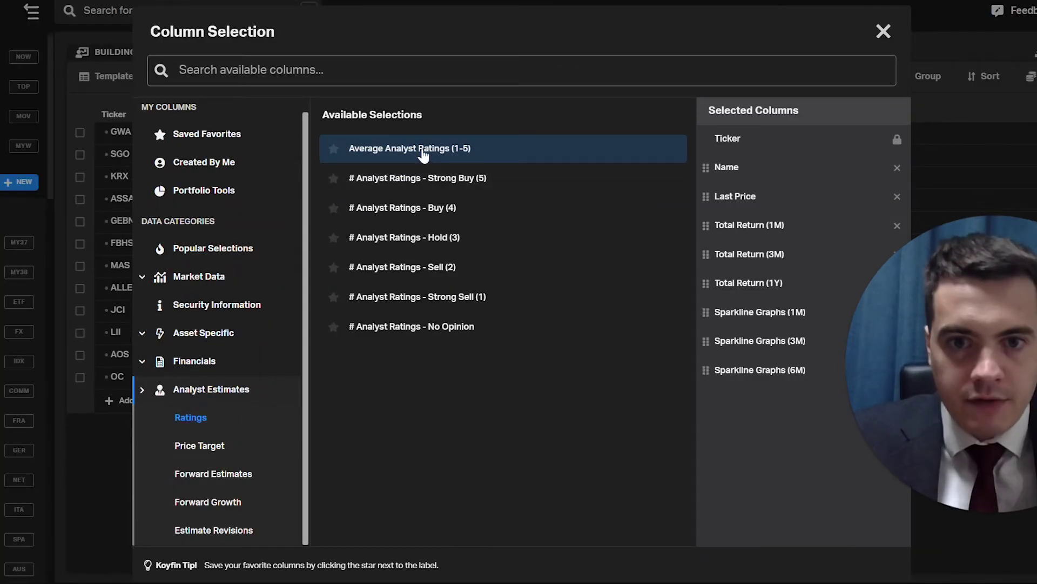
{"action": "left_click", "coordinate": [423, 155]}
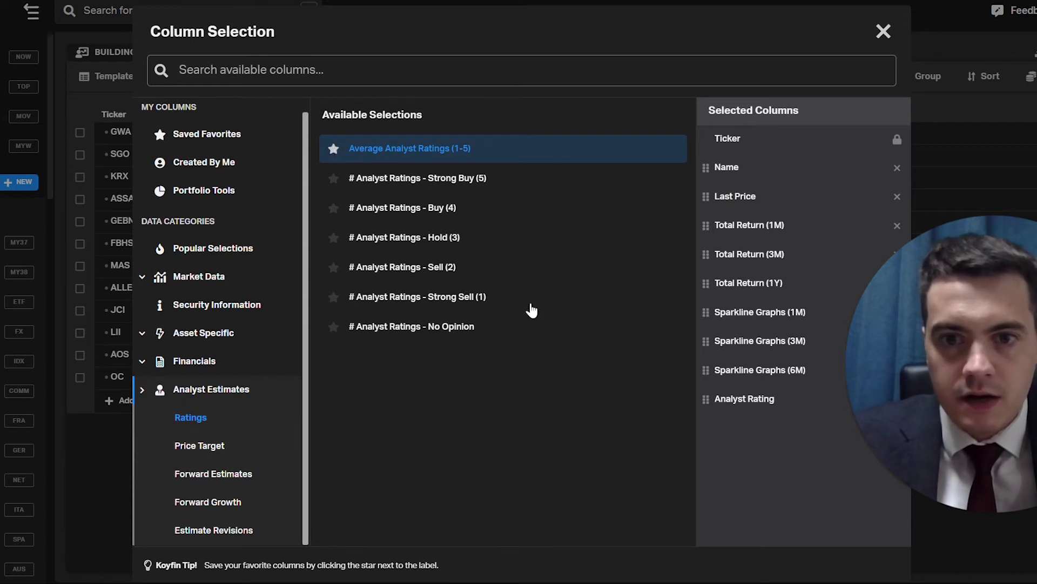
{"action": "left_click", "coordinate": [222, 479]}
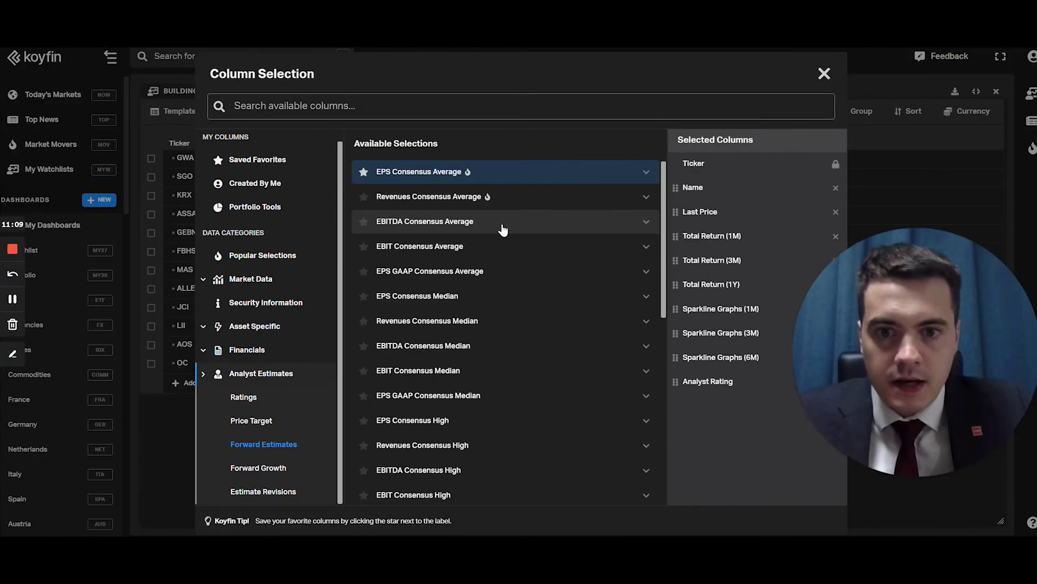
Add EBITDA Consensus Average columns for NTM and FY1E
{"action": "left_click", "coordinate": [503, 230]}
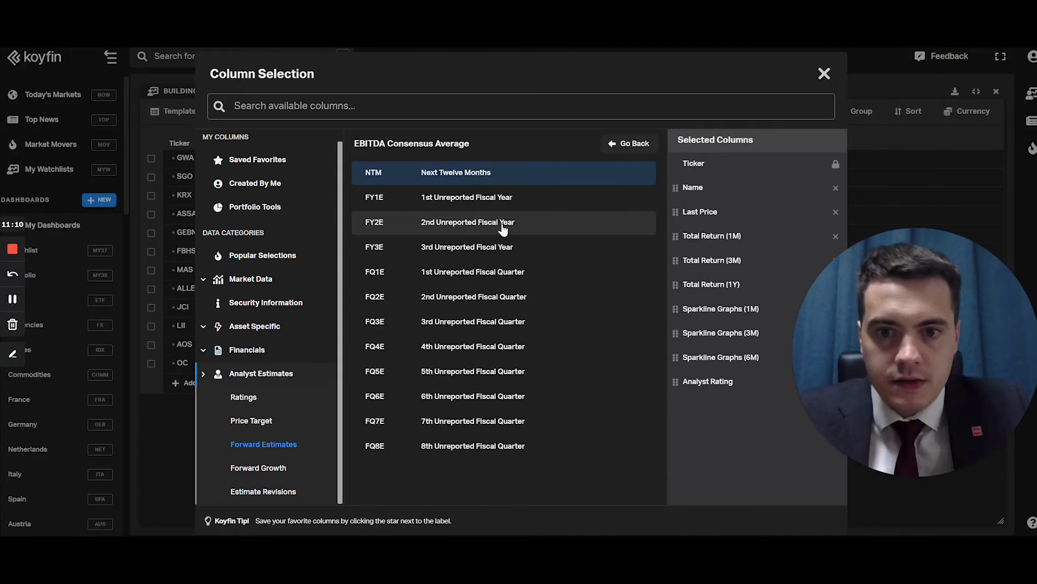
{"action": "left_click", "coordinate": [468, 174]}
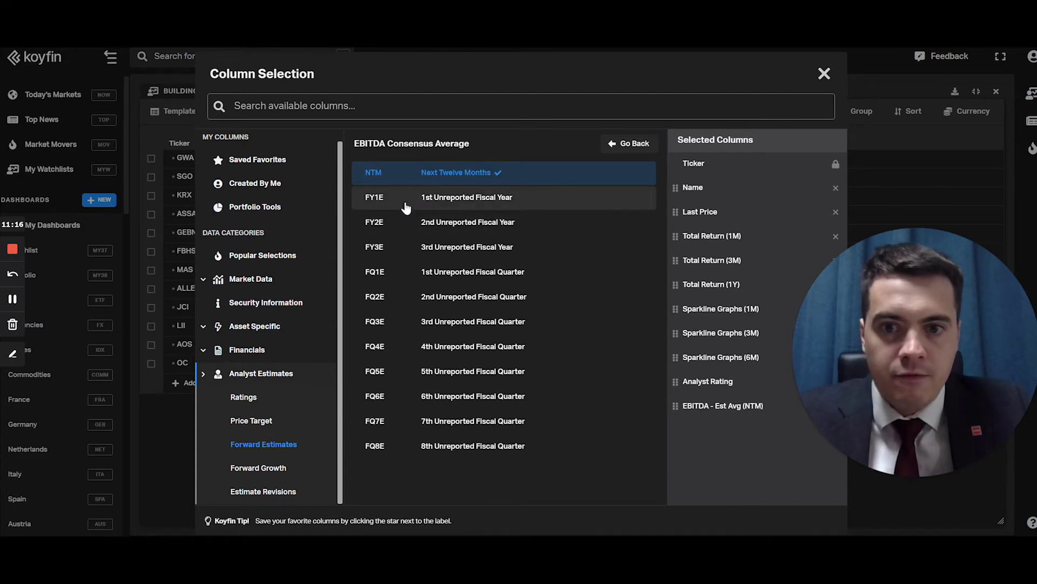
{"action": "left_click", "coordinate": [406, 200]}
Add an EPS Estimate Y/Y Chg% (FY1E) column and collapse Analyst Estimates
{"action": "scroll", "coordinate": [421, 289], "scroll_direction": "down", "scroll_amount": 3}
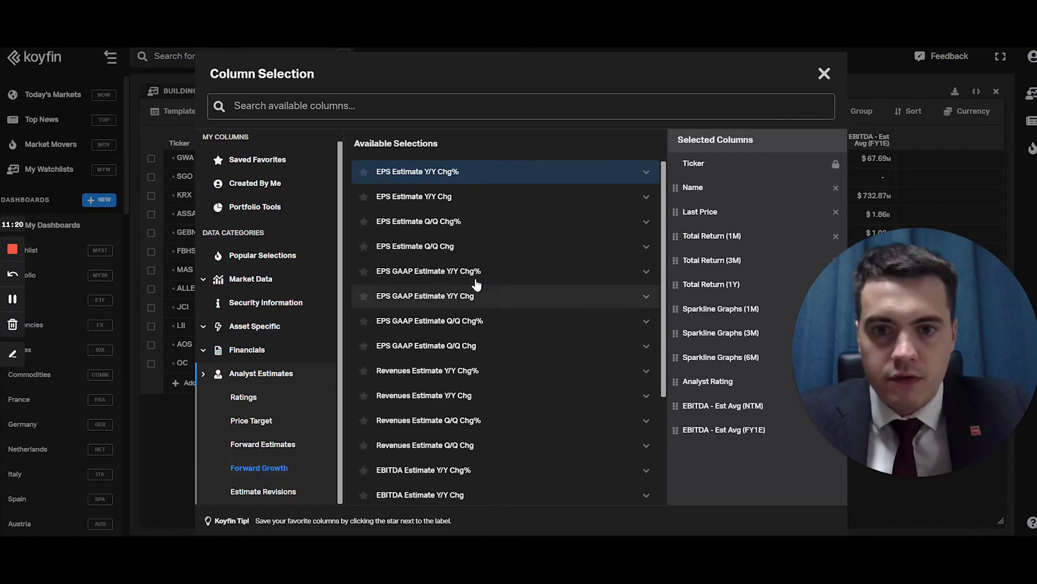
{"action": "left_click", "coordinate": [471, 182]}
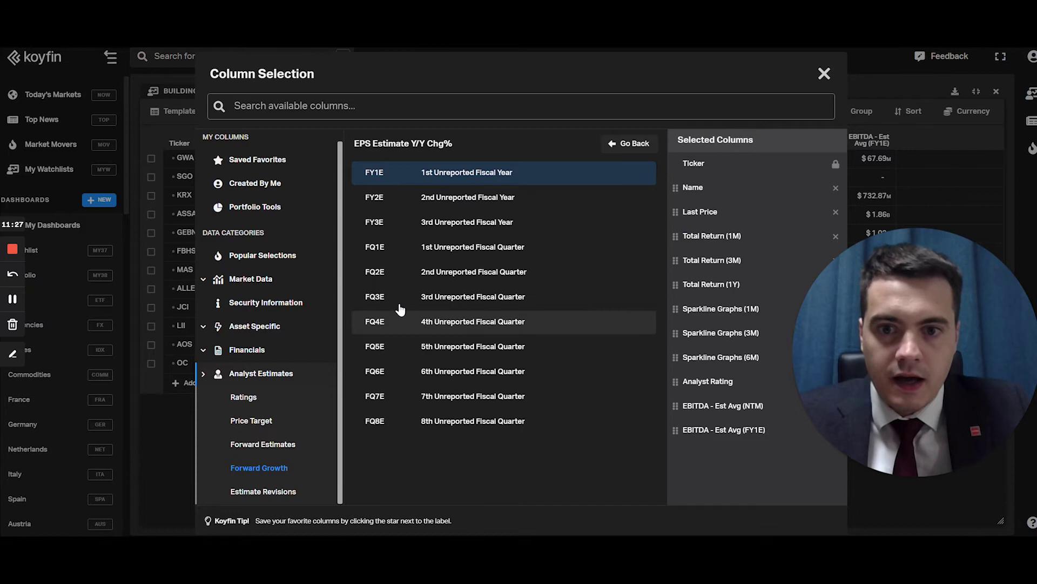
{"action": "left_click", "coordinate": [402, 183]}
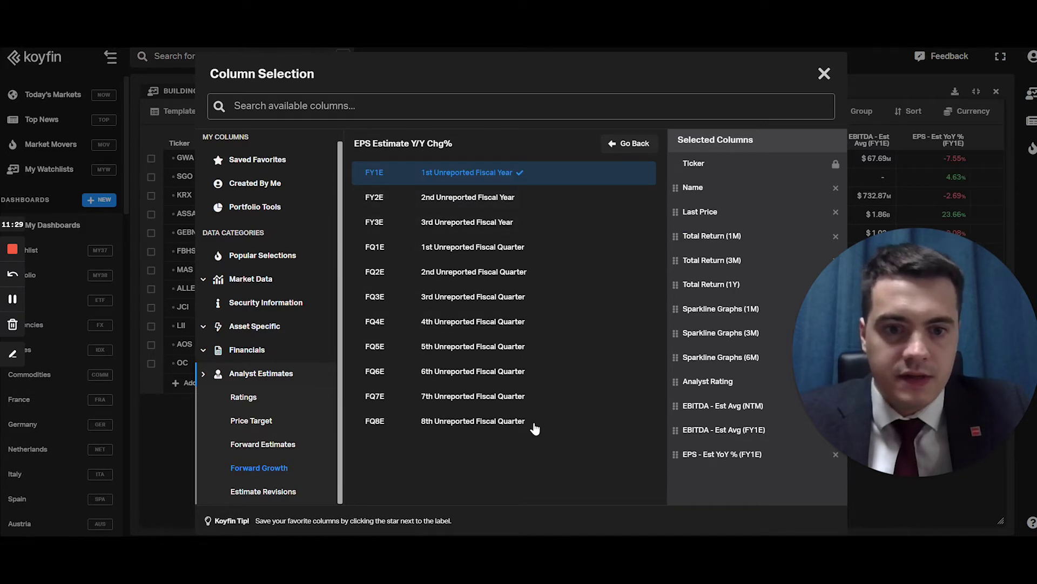
{"action": "left_click", "coordinate": [209, 381]}
{"action": "left_click", "coordinate": [209, 382]}
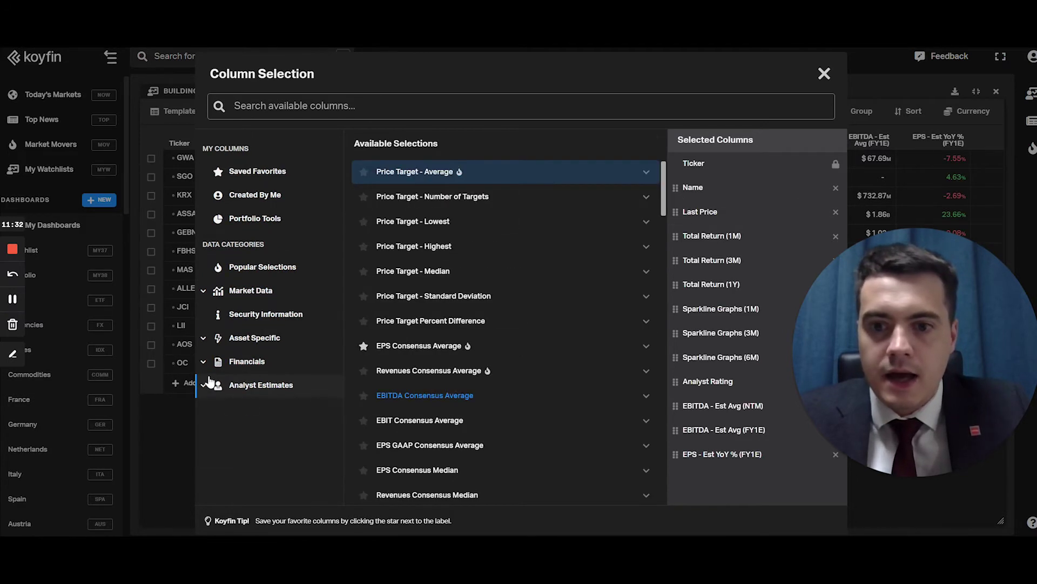
Show the Created By Me custom columns, such as Beta and Long/Short
{"action": "left_click", "coordinate": [254, 221]}
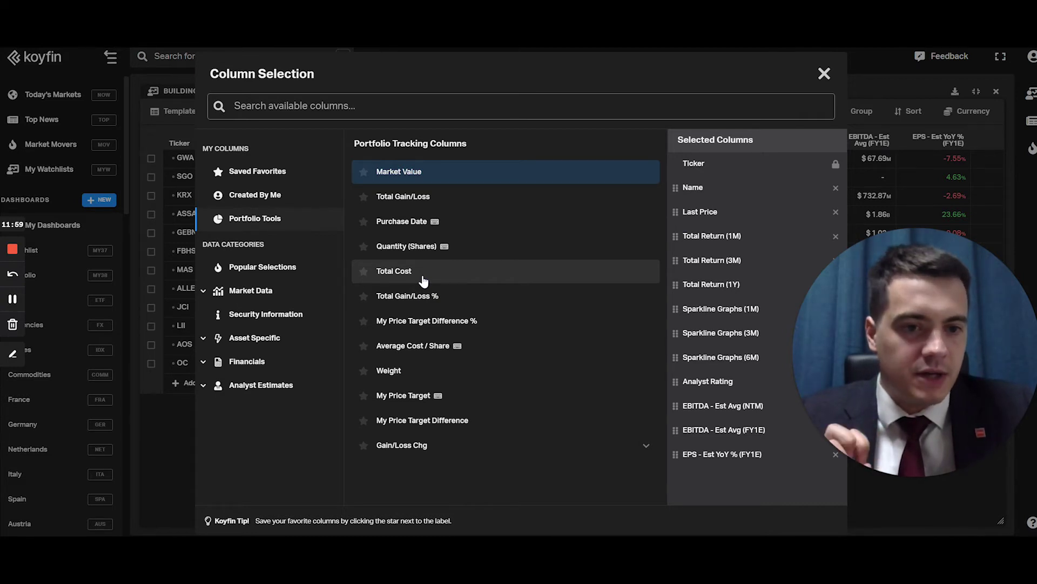
{"action": "left_click", "coordinate": [246, 200]}
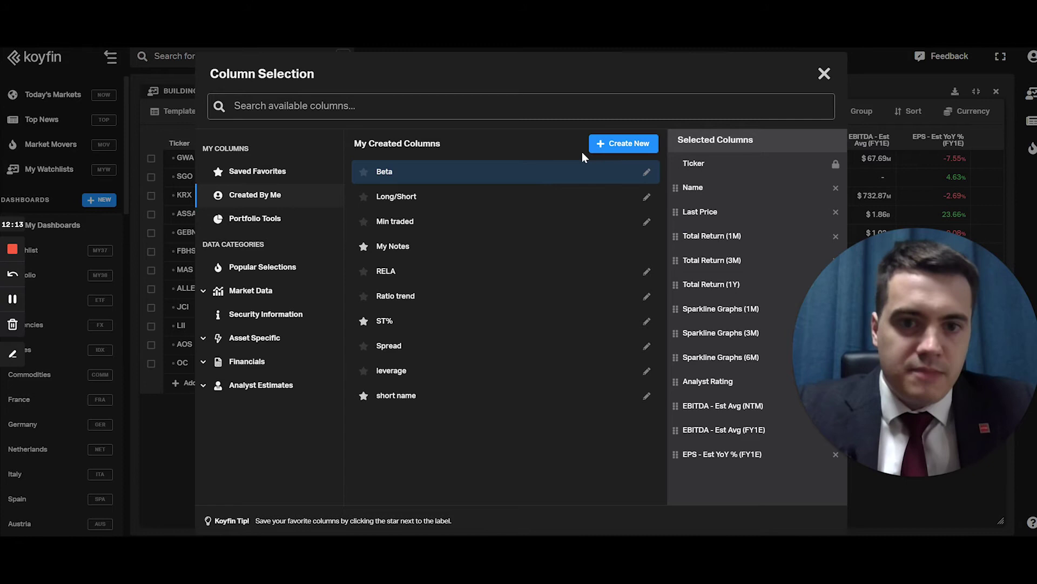
Create a single-line text column 'LONG/SHORT', add it to the watchlist, and drag it up toward Last Price
{"action": "left_click", "coordinate": [616, 145]}
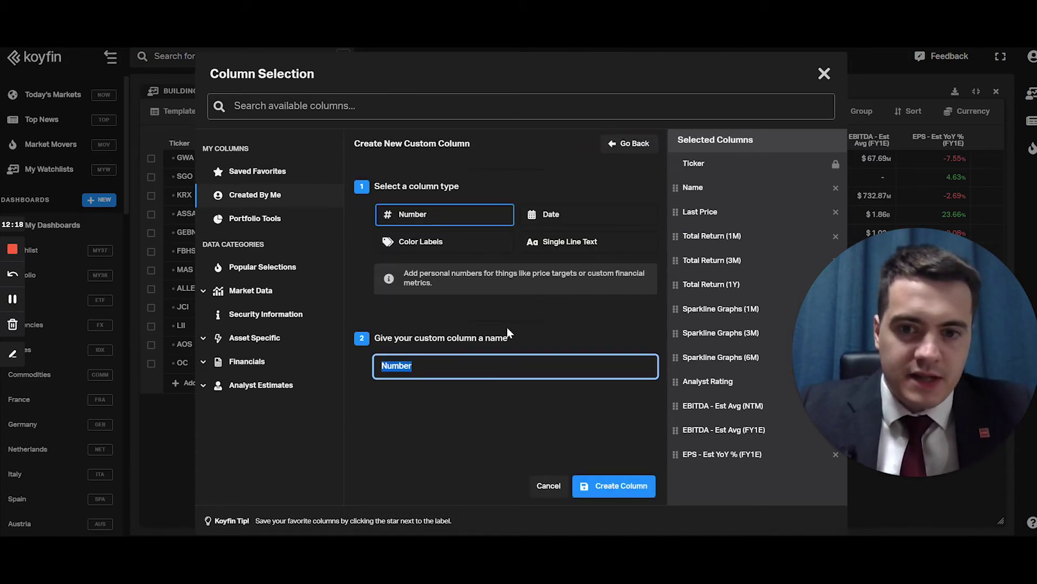
{"action": "left_click", "coordinate": [573, 242]}
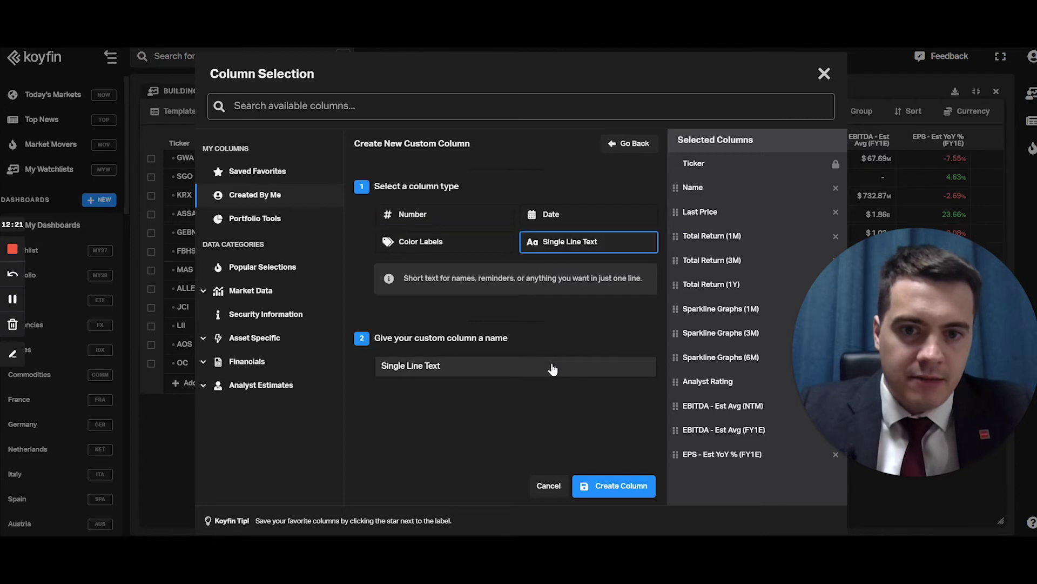
{"action": "left_click", "coordinate": [464, 371]}
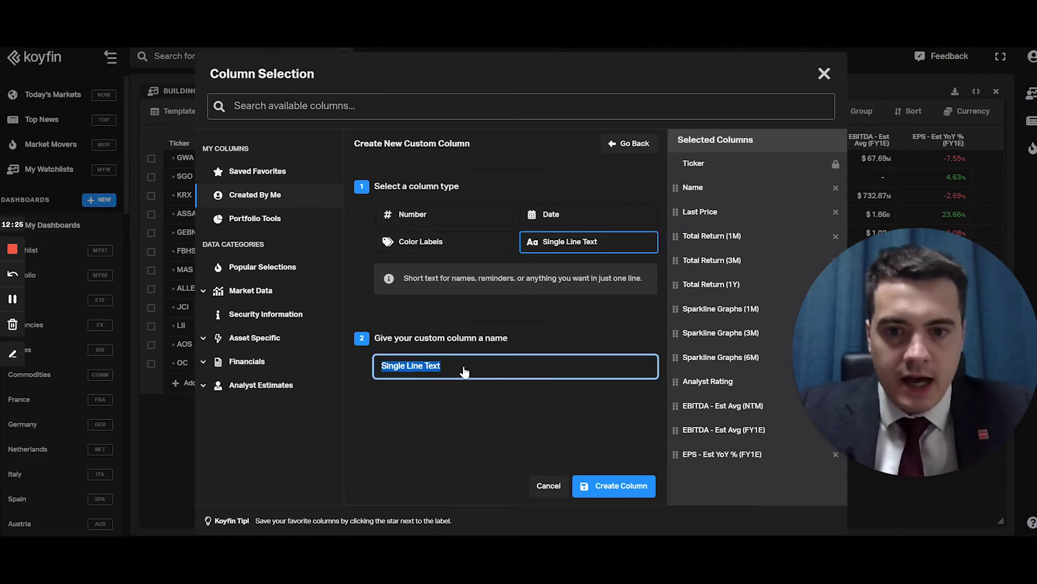
{"action": "type", "text": "LONG/"}
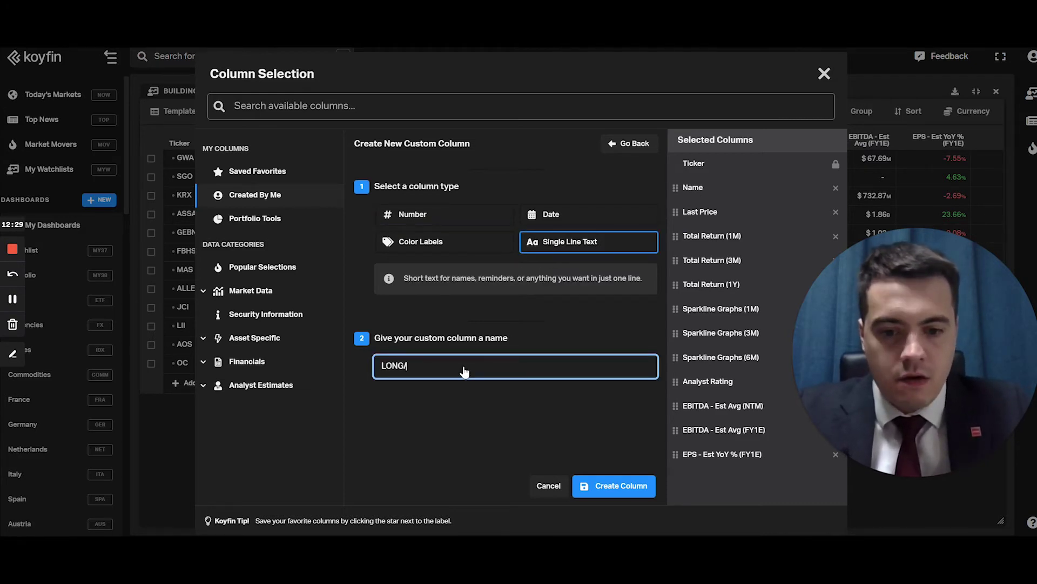
{"action": "type", "text": "SHORT"}
{"action": "left_click", "coordinate": [608, 484]}
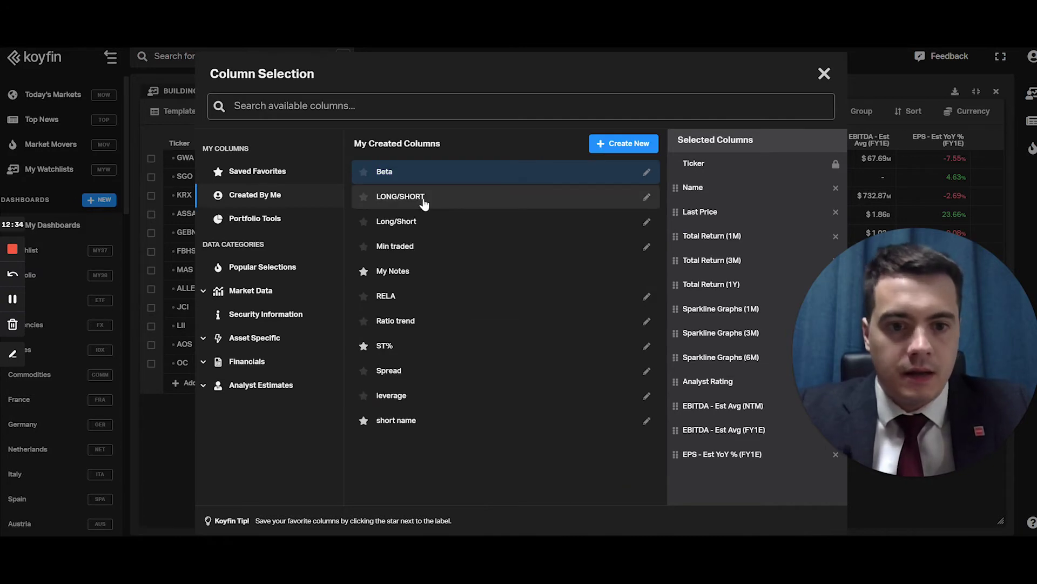
{"action": "left_click", "coordinate": [424, 203]}
{"action": "left_click_drag", "start_coordinate": [703, 480], "coordinate": [714, 186]}
With LONG/SHORT after Ticker, enter LONG for GWA and SHORT for SGO, then narrow the column
{"action": "left_click", "coordinate": [824, 73]}
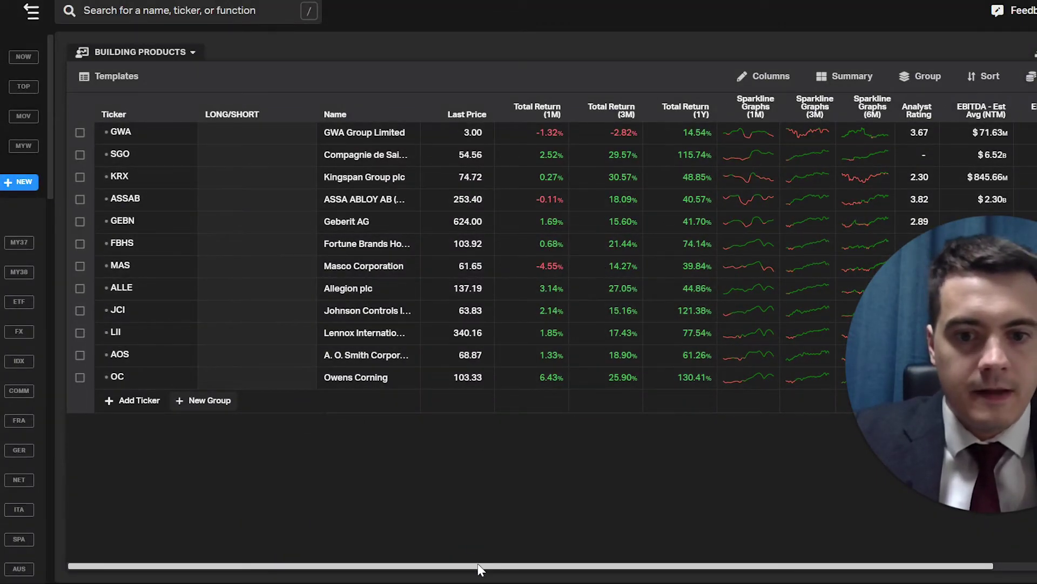
{"action": "mouse_move", "coordinate": [477, 565]}
{"action": "left_mouse_down"}
{"action": "mouse_move", "coordinate": [718, 566]}
{"action": "mouse_move", "coordinate": [476, 567]}
{"action": "left_mouse_up"}
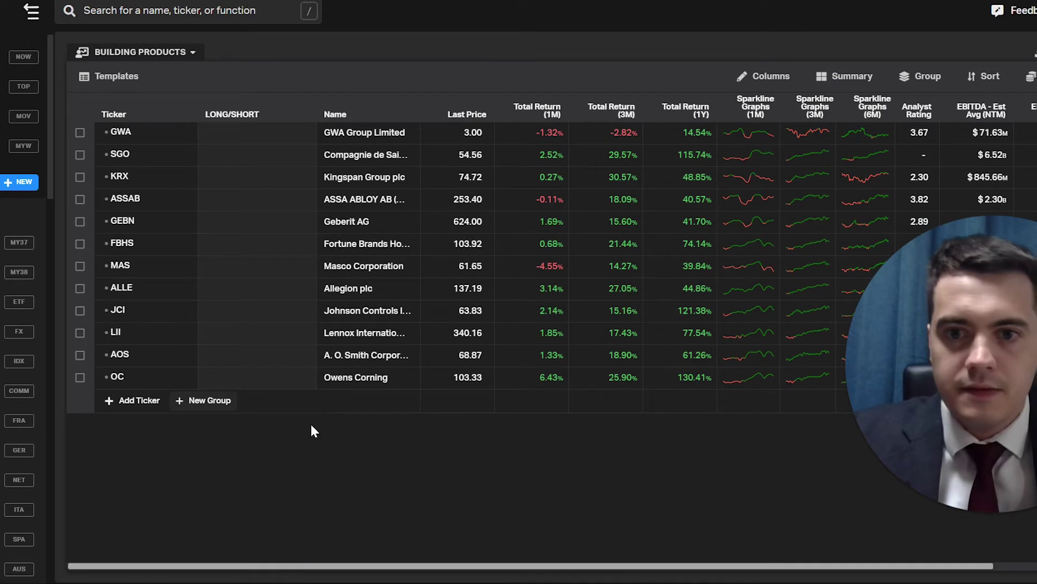
{"action": "left_click", "coordinate": [249, 138]}
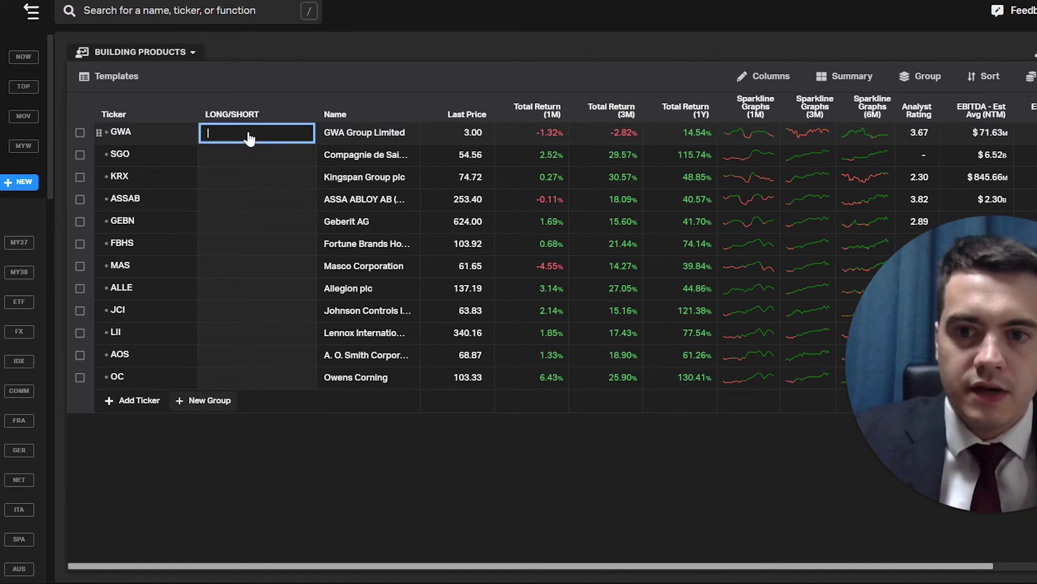
{"action": "type", "text": "LONG"}
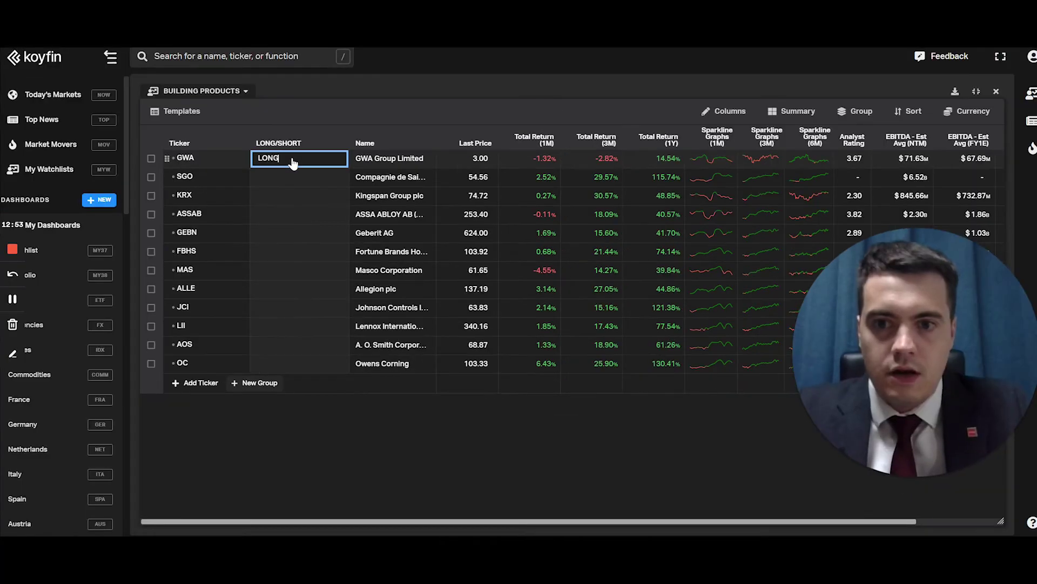
{"action": "key", "text": "Return"}
{"action": "left_click", "coordinate": [286, 182]}
{"action": "type", "text": "SHO"}
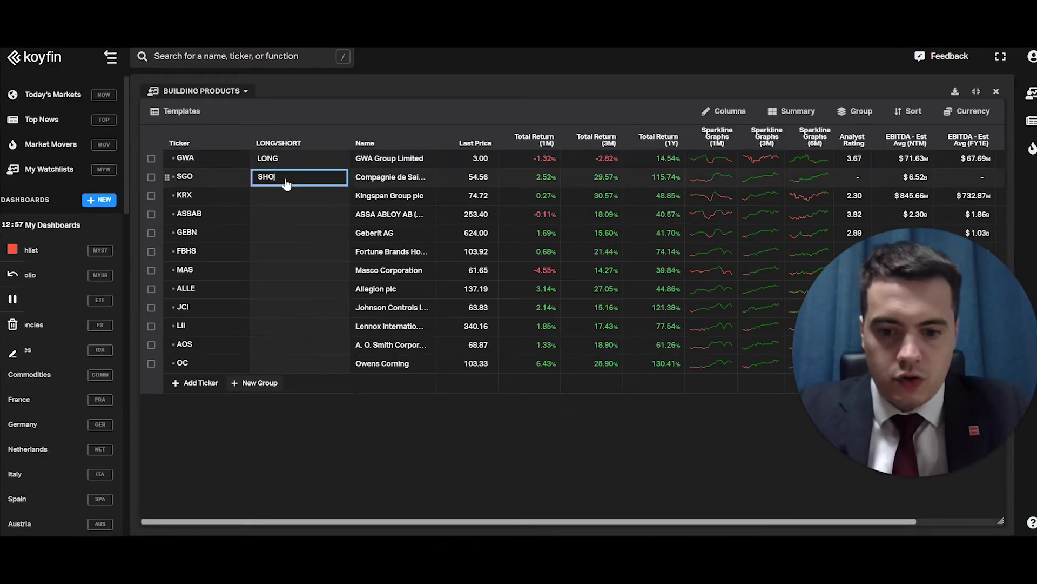
{"action": "key", "text": "Return"}
{"action": "left_click", "coordinate": [302, 204]}
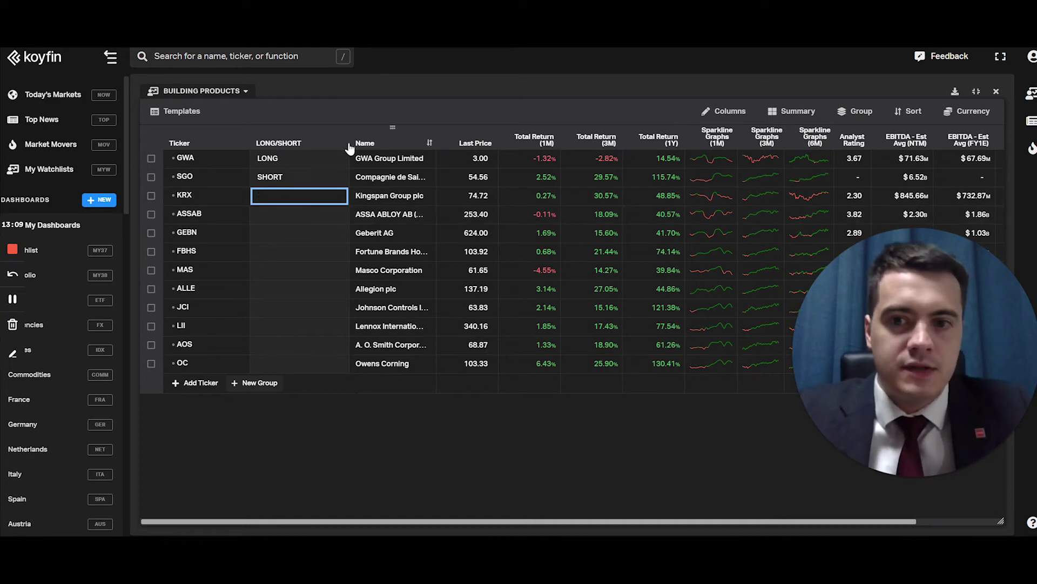
{"action": "left_click_drag", "start_coordinate": [347, 142], "coordinate": [327, 141]}
From Created By Me columns, create a second LONG/SHORT custom column of the Color Labels type
{"action": "left_click", "coordinate": [720, 114]}
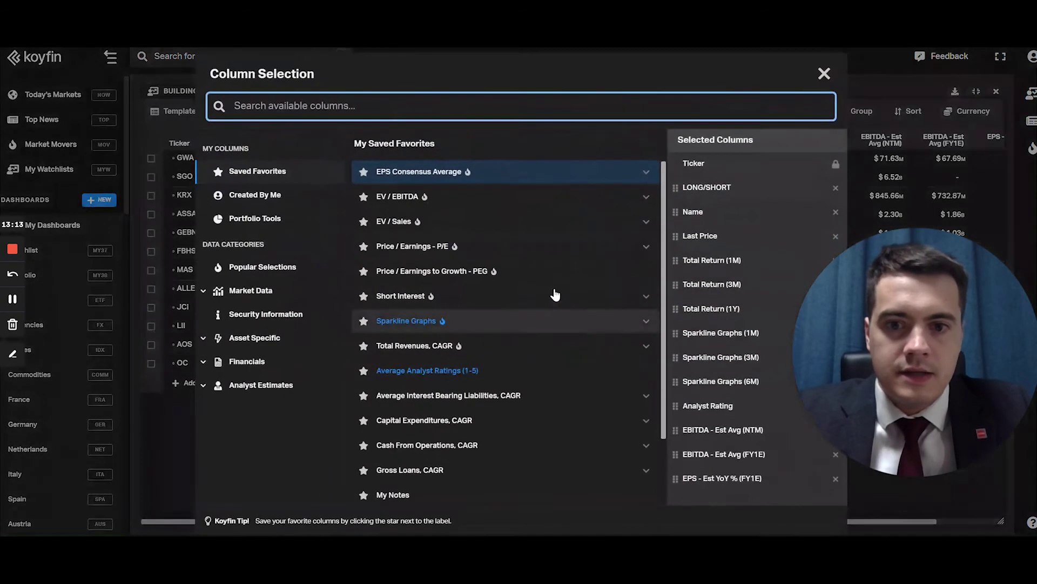
{"action": "left_click", "coordinate": [283, 198]}
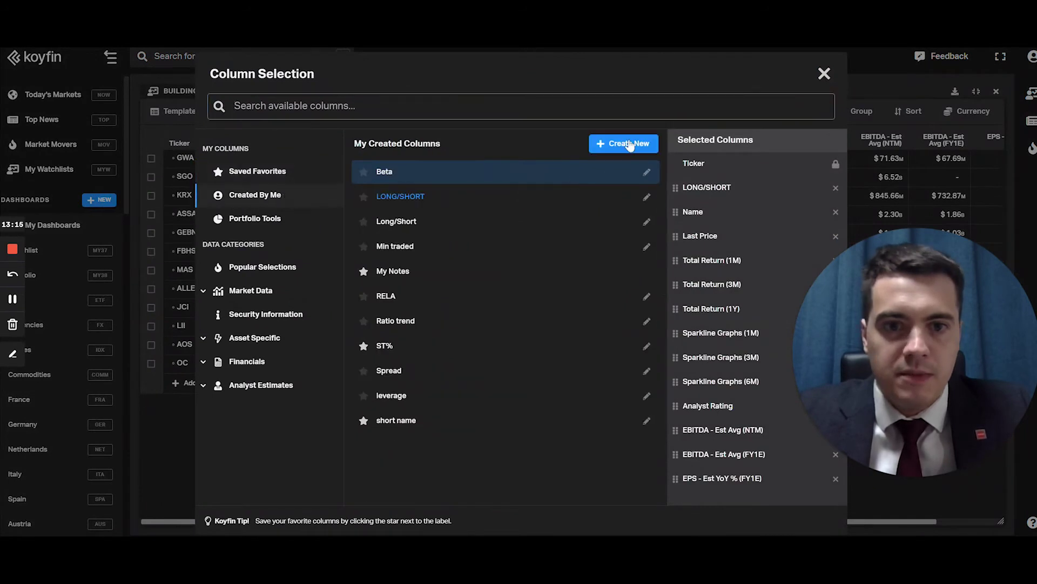
{"action": "left_click", "coordinate": [627, 142]}
{"action": "left_click", "coordinate": [444, 241]}
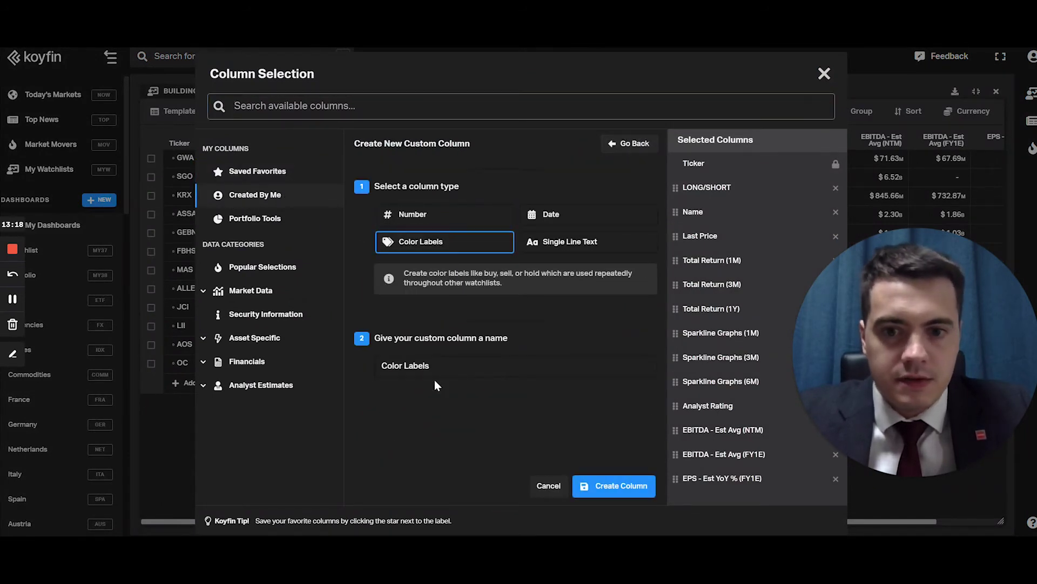
{"action": "triple_click", "coordinate": [430, 370]}
{"action": "type", "text": "LONG"}
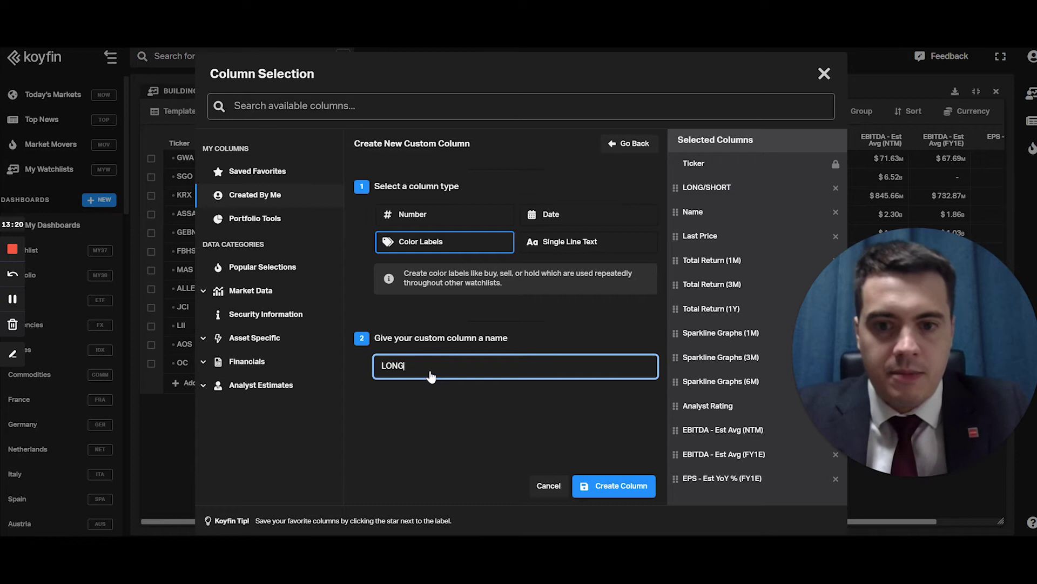
{"action": "type", "text": "?SHORT"}
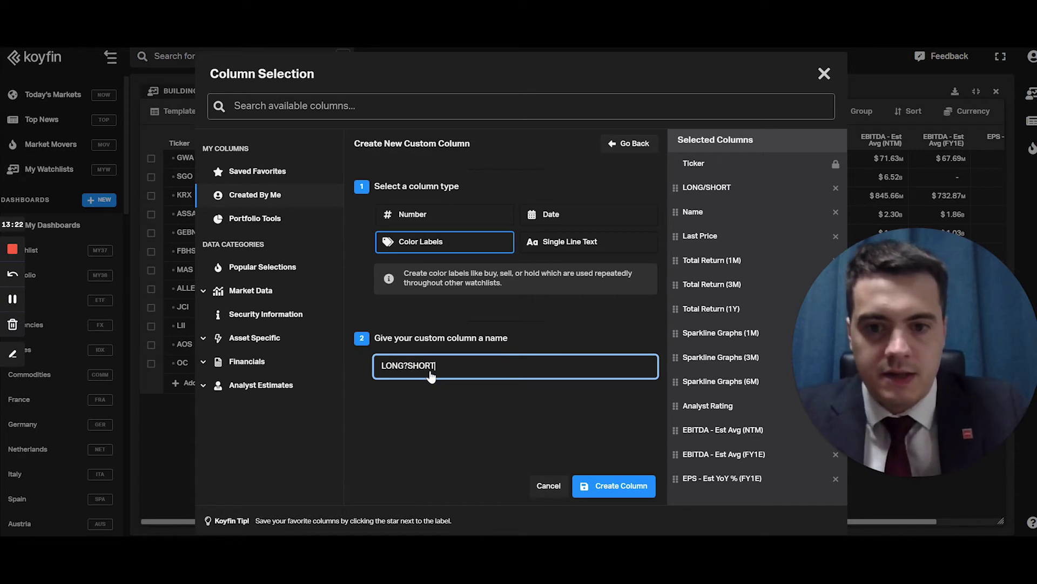
{"action": "left_click", "coordinate": [618, 486]}
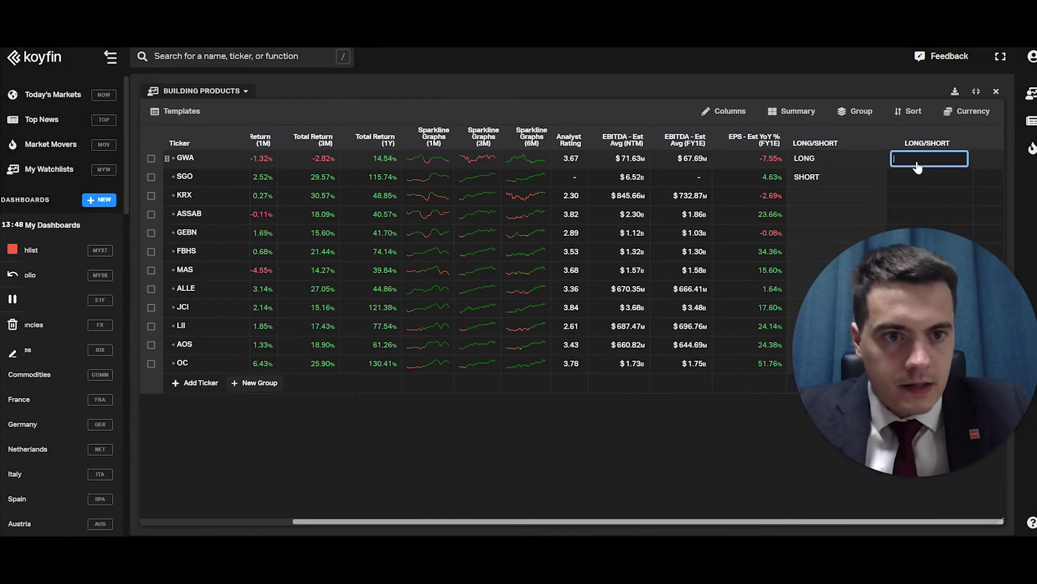
Enter LONG for GWA and SHORT for SGO in the new column, and remove the duplicate LONG/SHORT column
{"action": "left_click", "coordinate": [917, 160]}
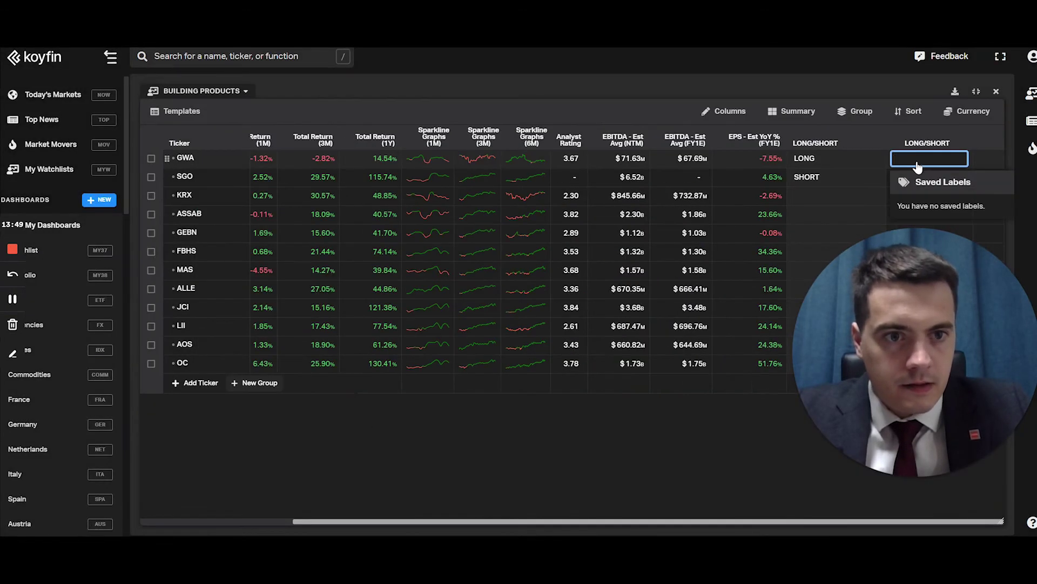
{"action": "type", "text": "LON"}
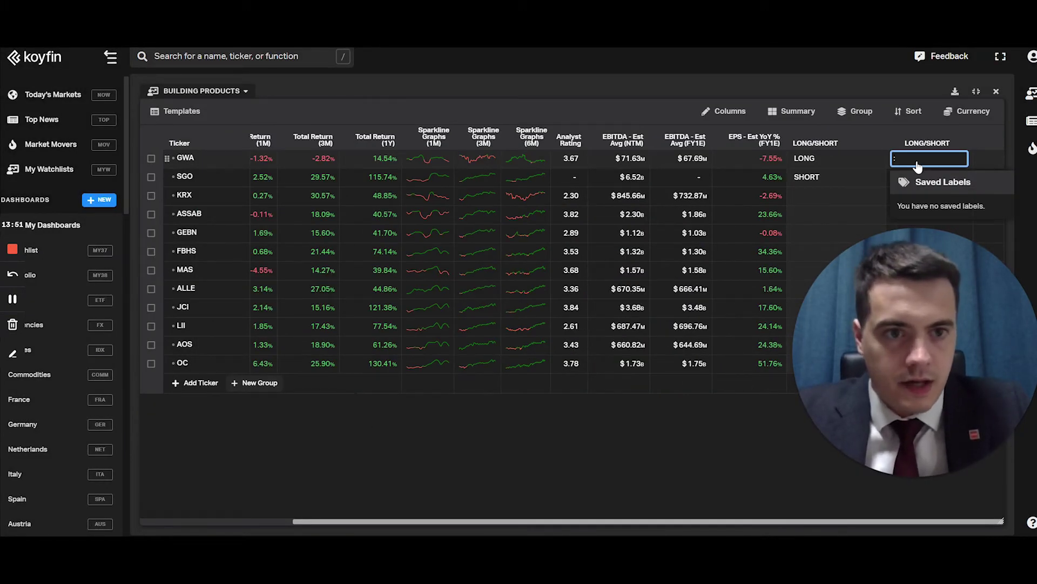
{"action": "type", "text": "G"}
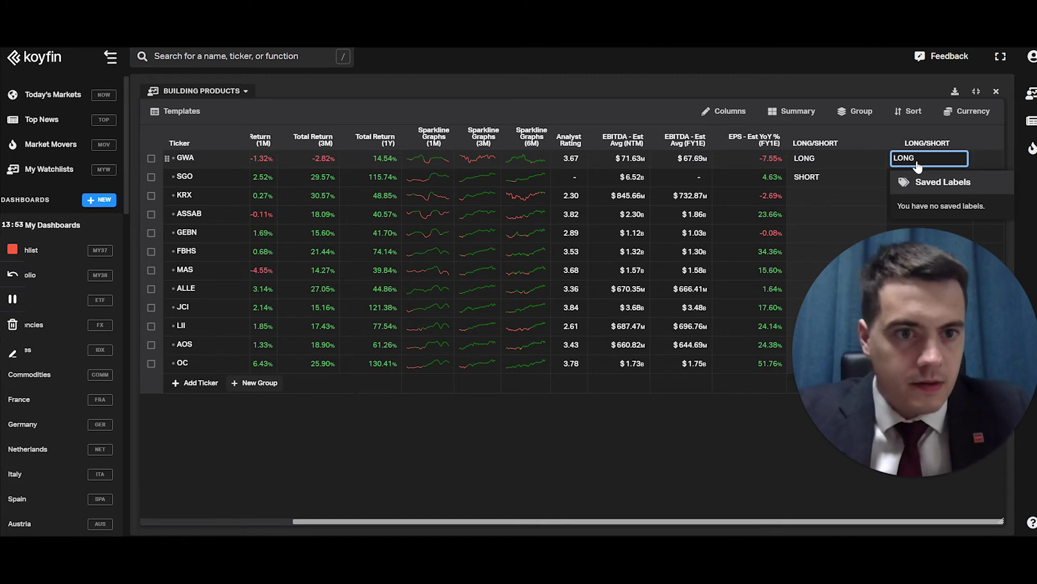
{"action": "key", "text": "Return"}
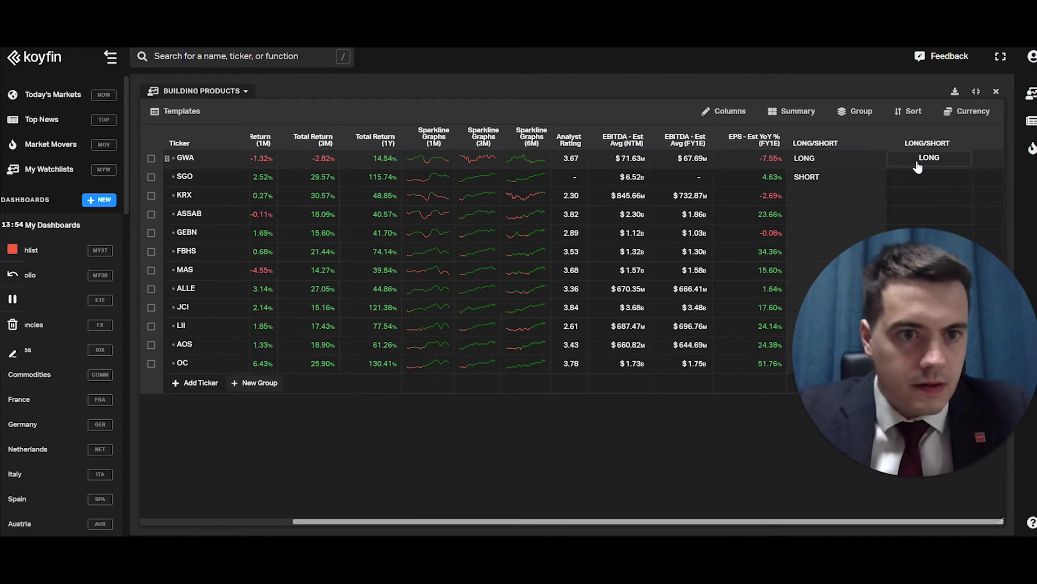
{"action": "left_click", "coordinate": [942, 178]}
{"action": "type", "text": "SHORT"}
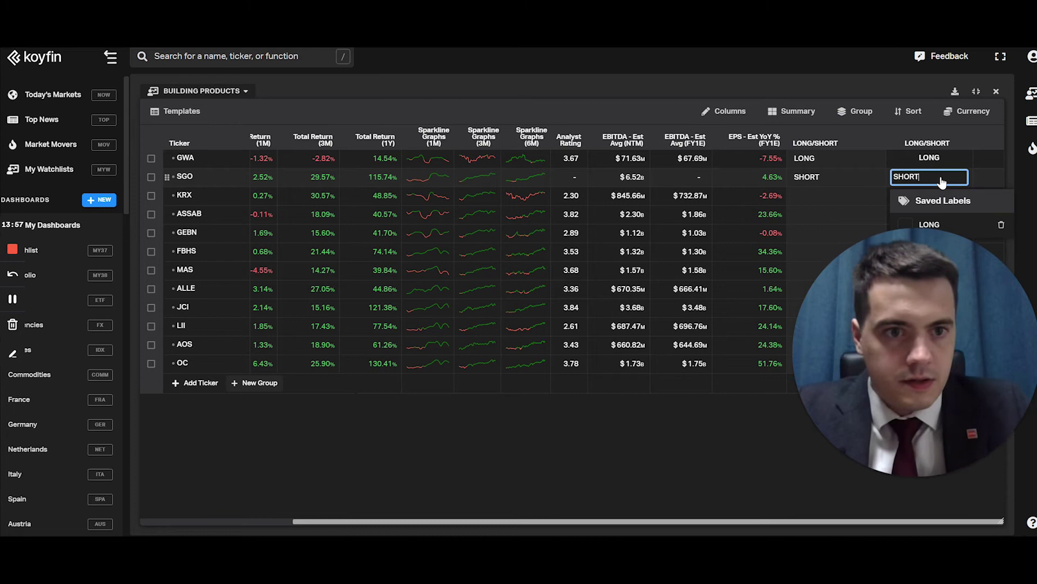
{"action": "key", "text": "Return"}
{"action": "left_click", "coordinate": [846, 144]}
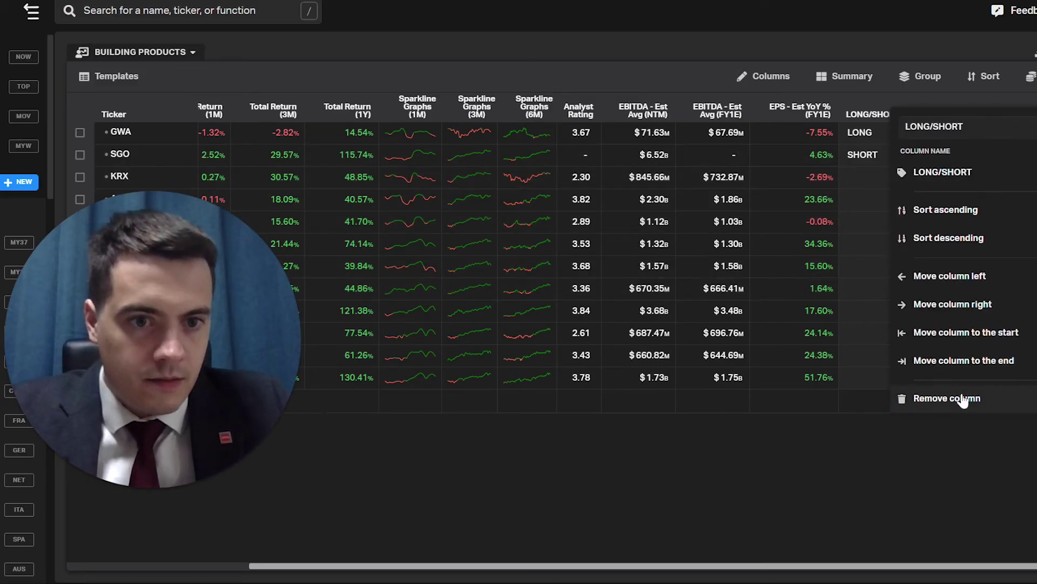
{"action": "left_click", "coordinate": [964, 360]}
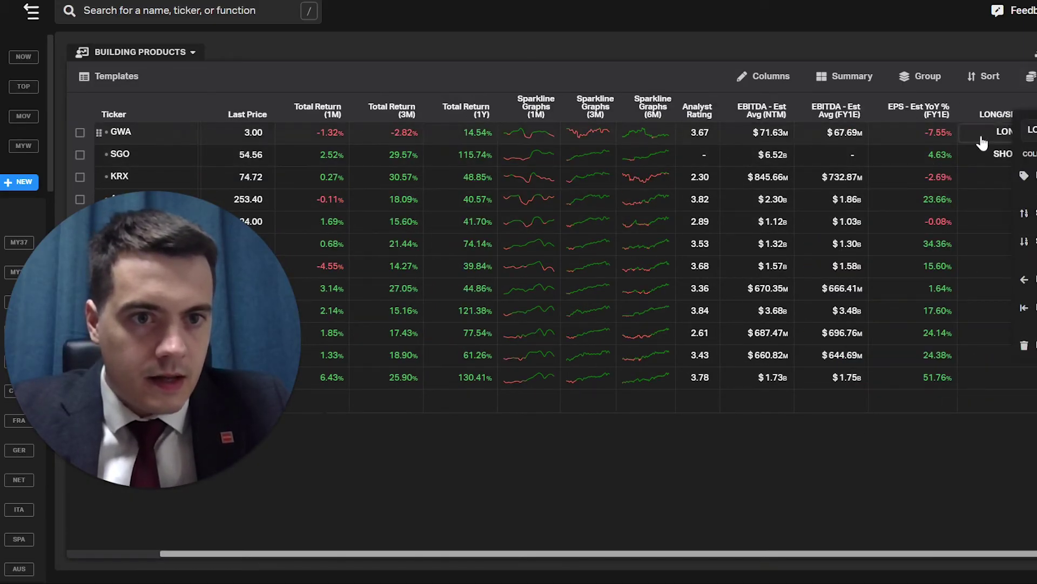
Make the LONG label green and the SHORT label red
{"action": "left_click", "coordinate": [1000, 133]}
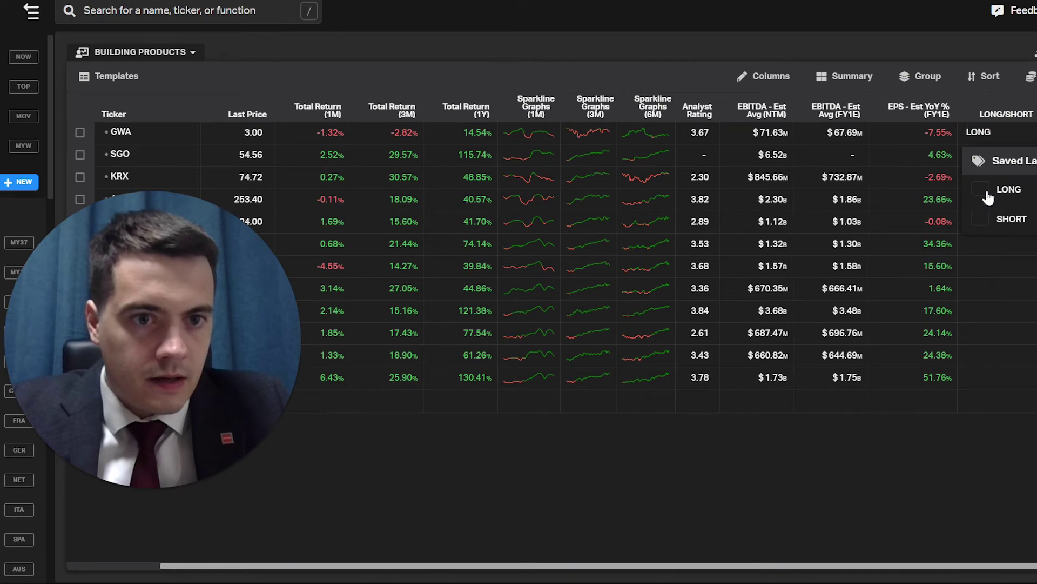
{"action": "left_click", "coordinate": [983, 190]}
{"action": "left_click", "coordinate": [859, 171]}
{"action": "left_click", "coordinate": [1000, 156]}
{"action": "type", "text": "SHORT"}
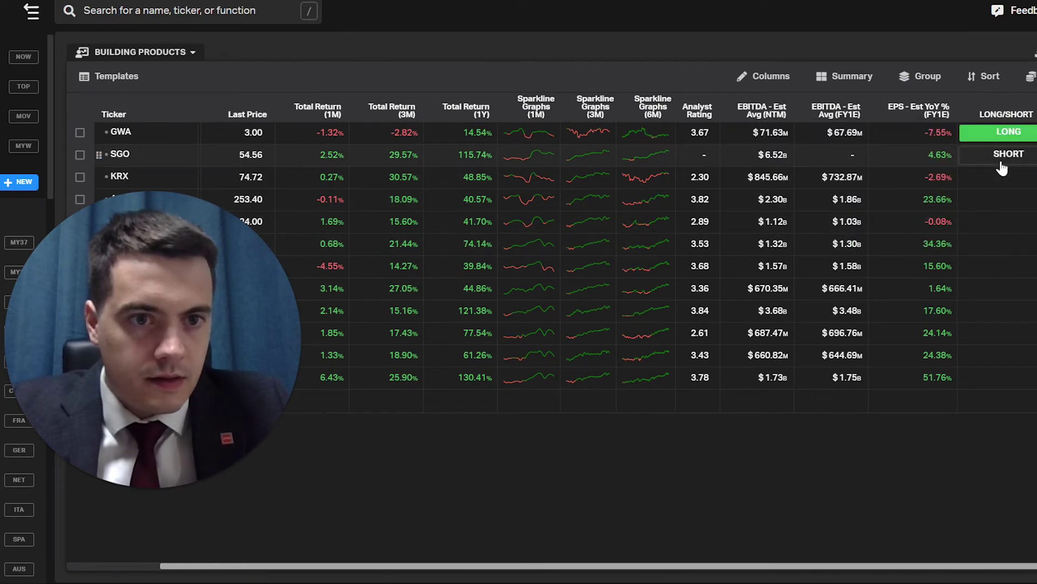
{"action": "left_click", "coordinate": [984, 240]}
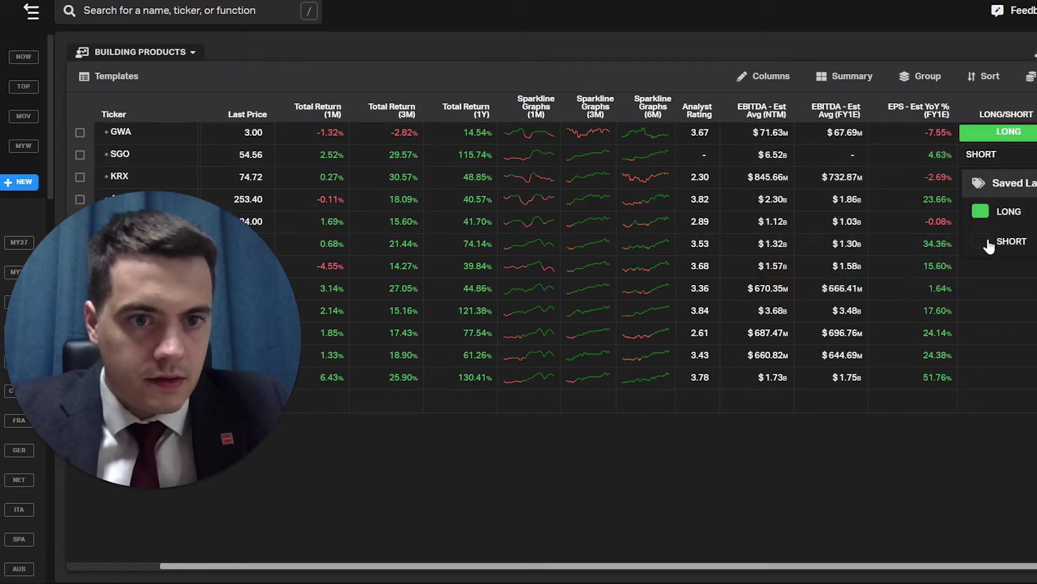
{"action": "left_click", "coordinate": [983, 241]}
{"action": "left_click", "coordinate": [875, 215]}
Tag KRX and JCI as LONG and GEBN as SHORT, then move the column after Name and narrow it
{"action": "left_click", "coordinate": [996, 178]}
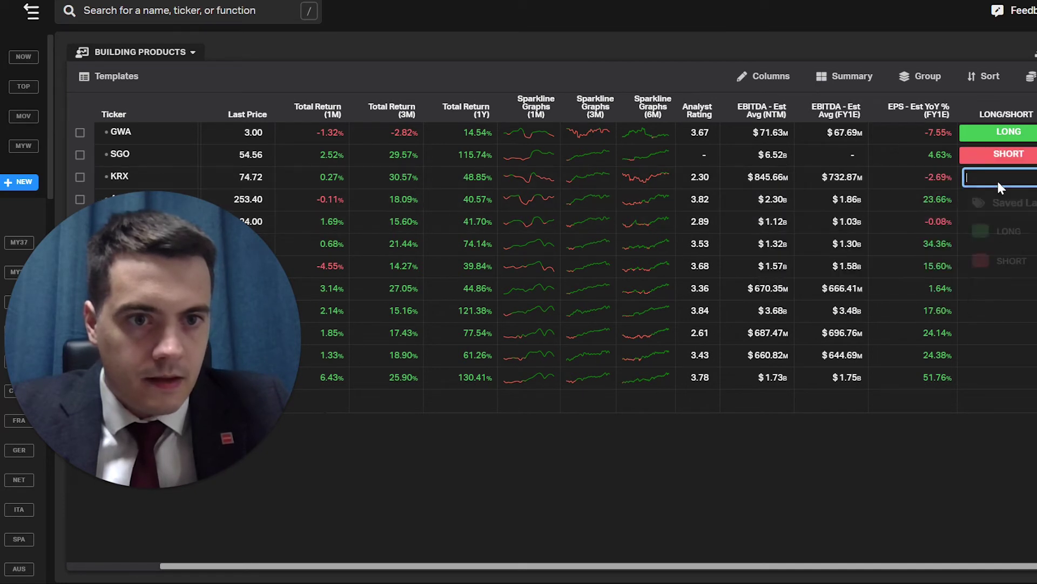
{"action": "left_click", "coordinate": [994, 235]}
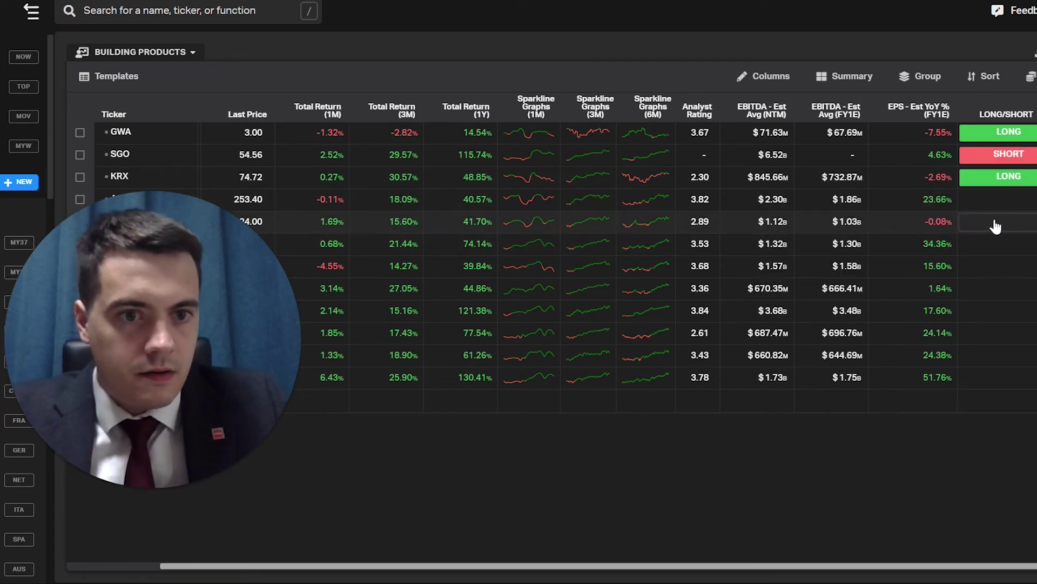
{"action": "left_click", "coordinate": [993, 223]}
{"action": "left_click", "coordinate": [1011, 308]}
{"action": "left_click", "coordinate": [999, 318]}
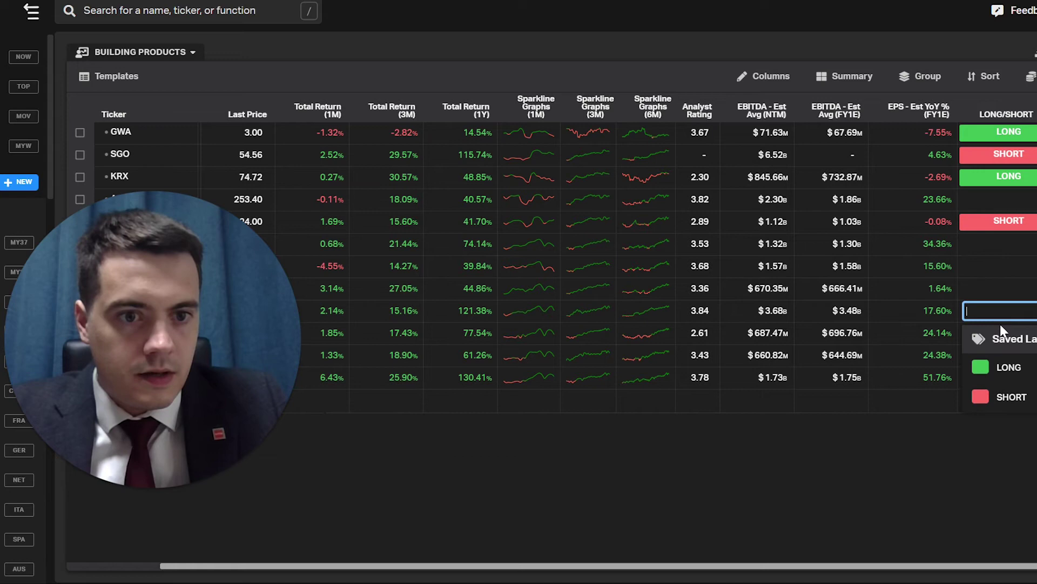
{"action": "left_click", "coordinate": [1004, 366]}
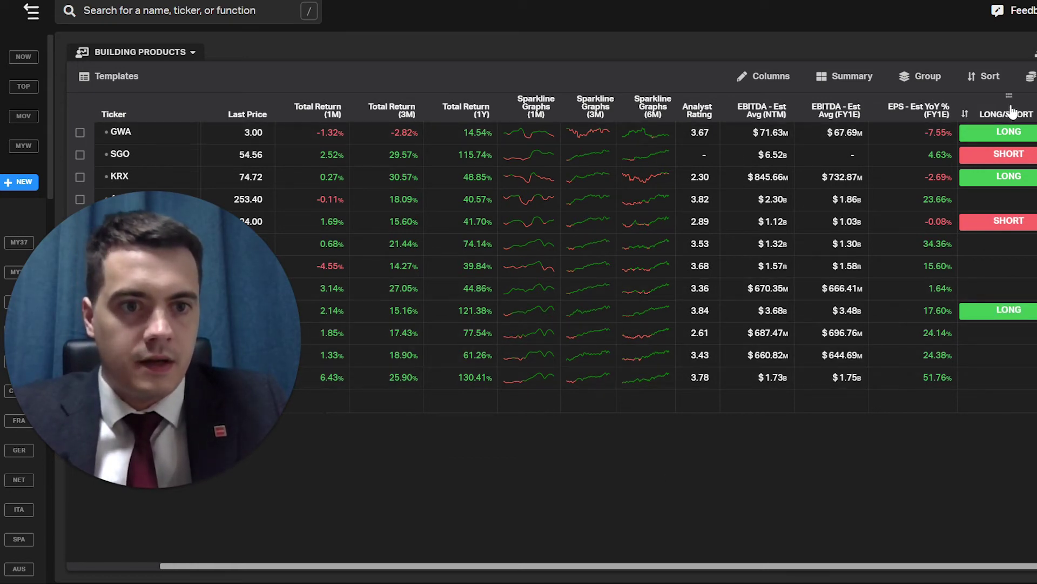
{"action": "left_click_drag", "start_coordinate": [1011, 110], "coordinate": [379, 110]}
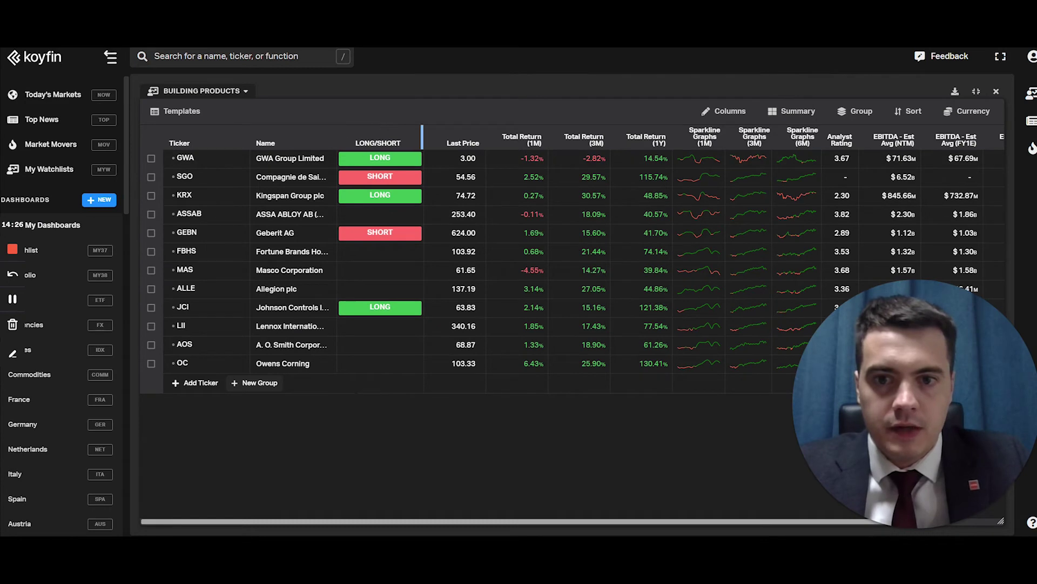
{"action": "left_click_drag", "start_coordinate": [398, 143], "coordinate": [396, 145]}
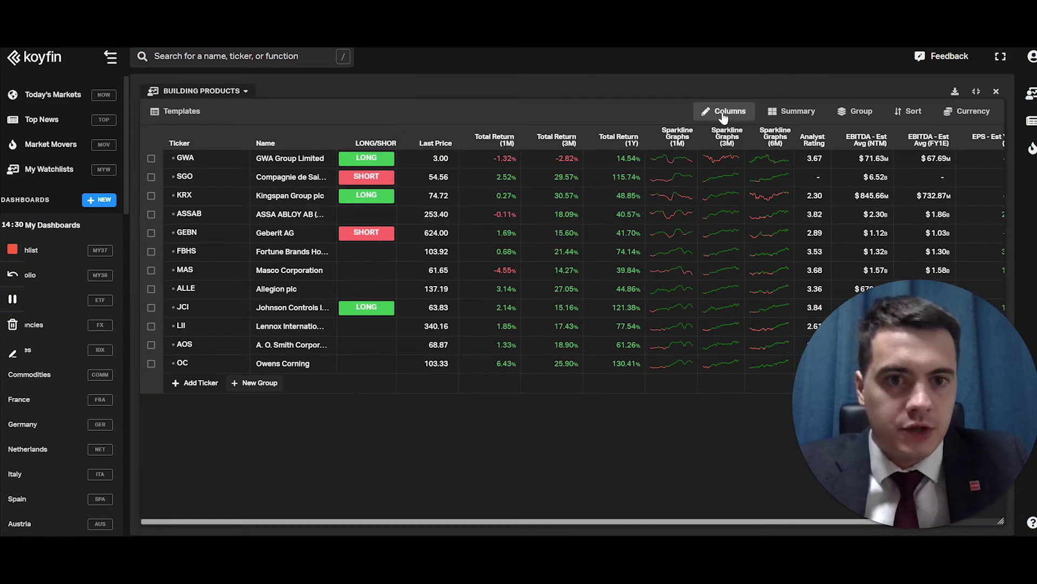
Add the My Notes column from the Created By Me columns to the watchlist
{"action": "left_click", "coordinate": [724, 111]}
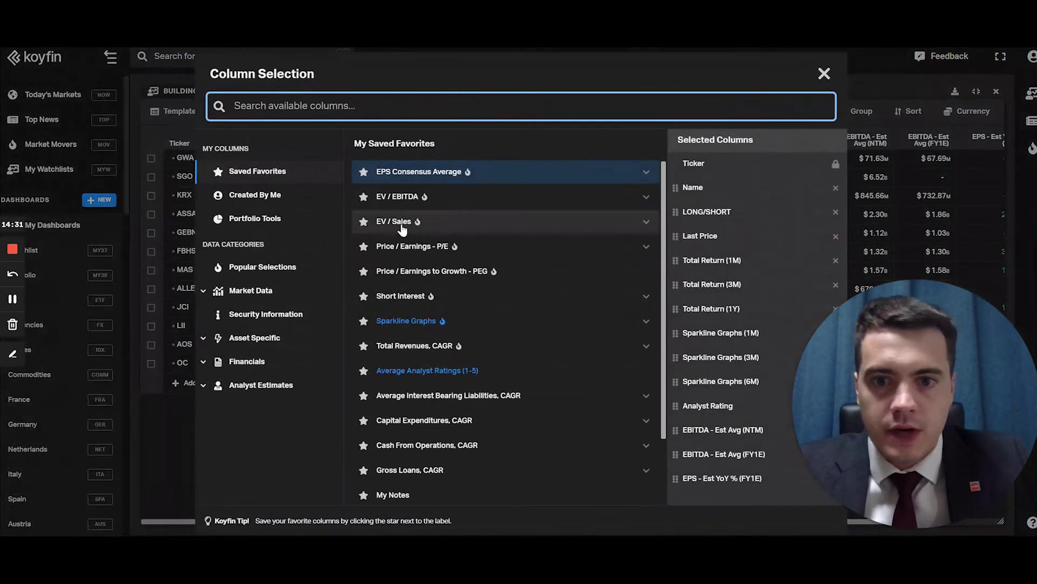
{"action": "left_click", "coordinate": [248, 219]}
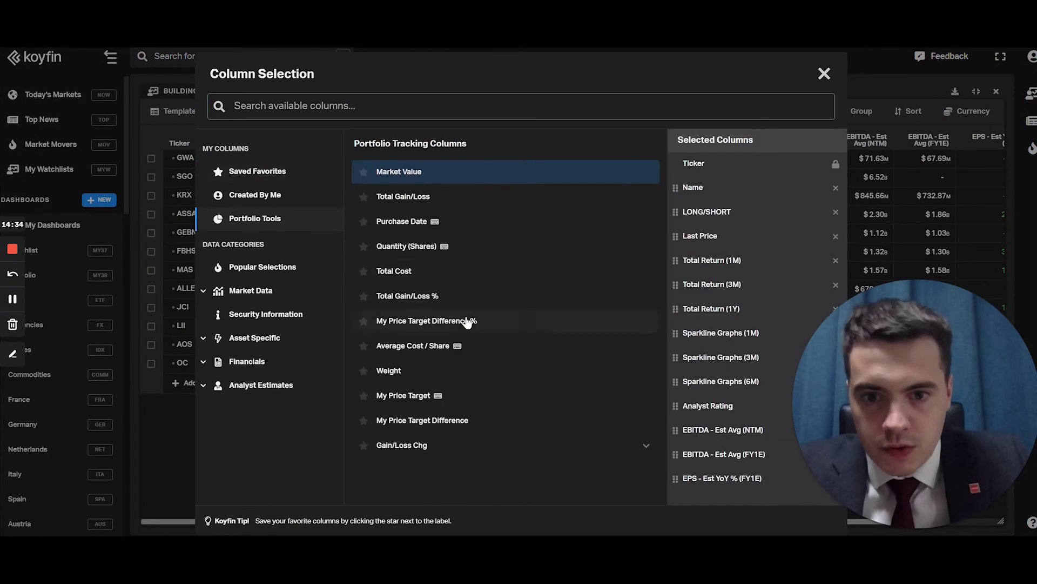
{"action": "left_click", "coordinate": [248, 195]}
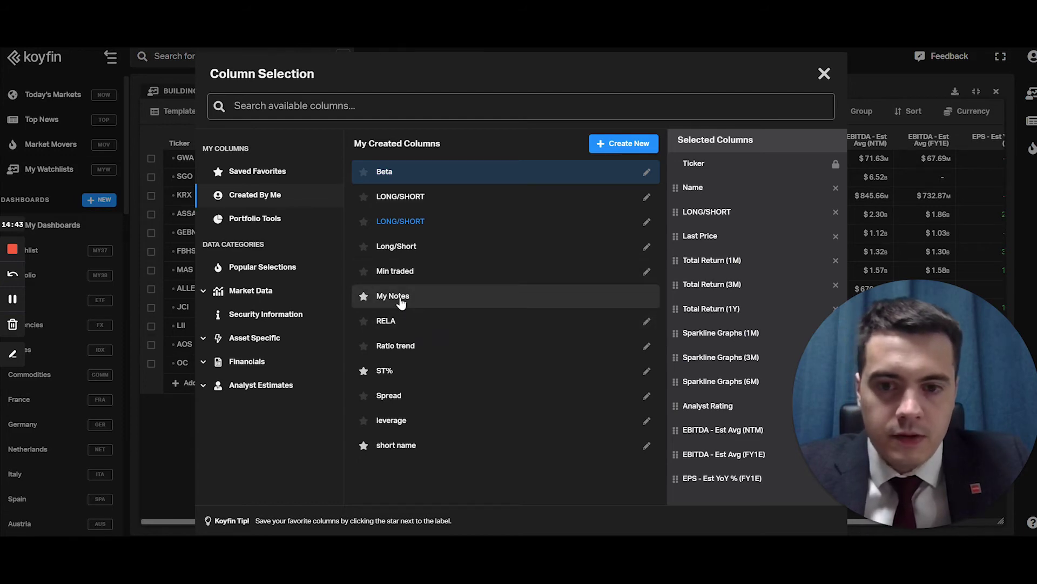
{"action": "left_click", "coordinate": [401, 301]}
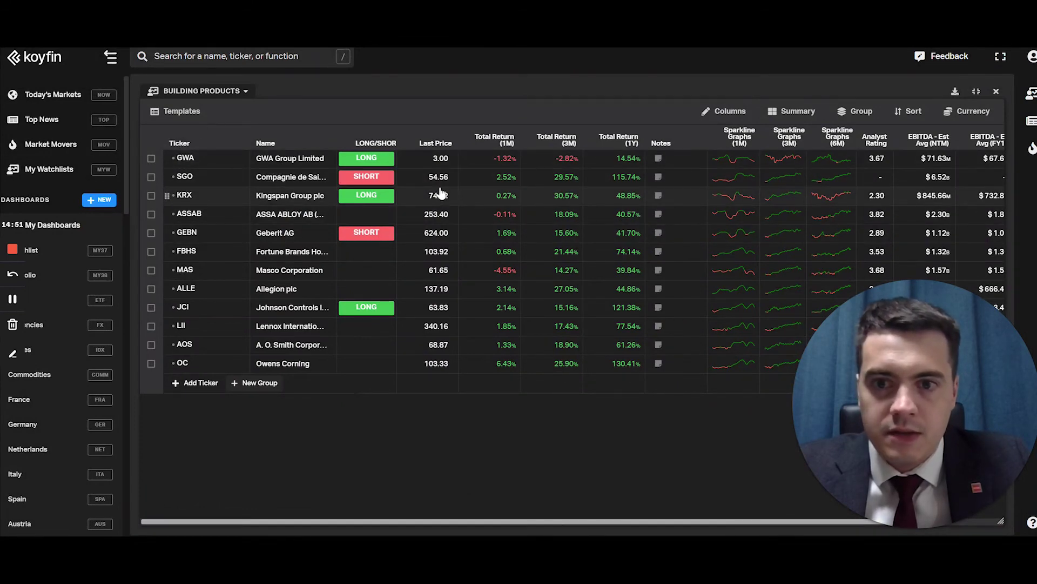
In GWA Group Limited's note, format FUNNYMENTALS and dsfalkdsflkdsa as H1 headings
{"action": "left_click", "coordinate": [658, 158]}
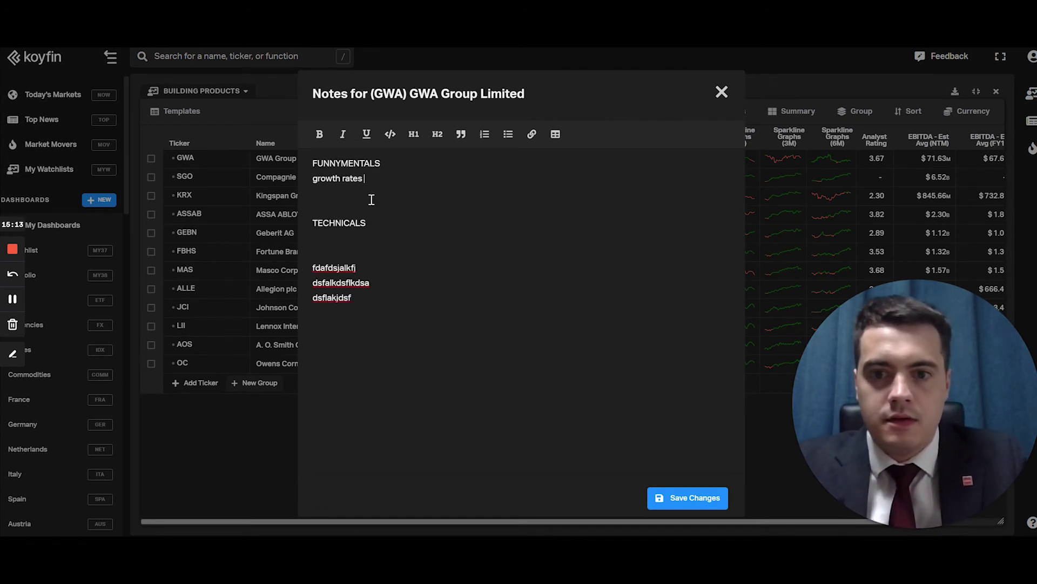
{"action": "key", "text": "Return"}
{"action": "key", "text": "Return"}
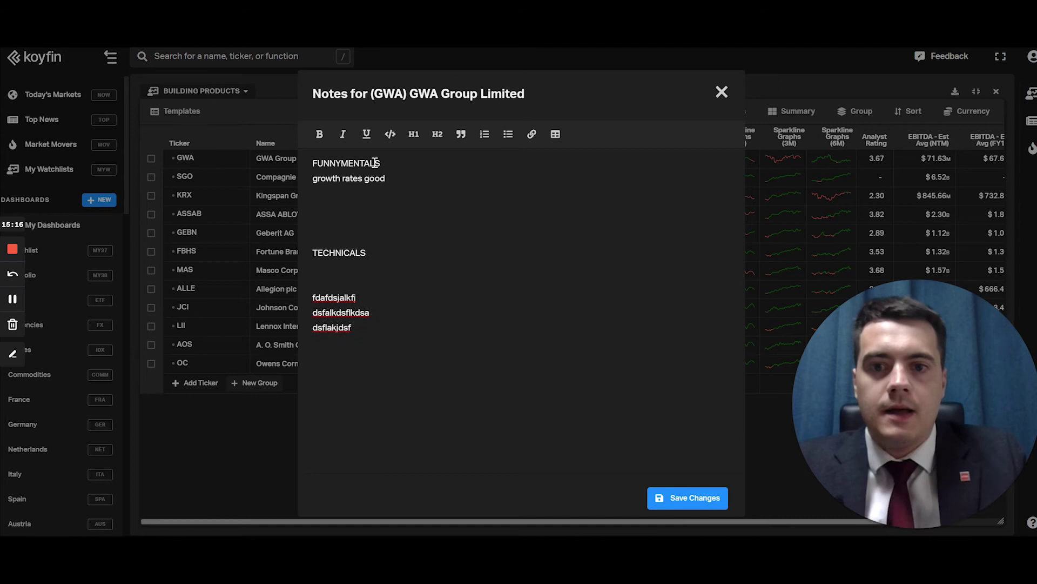
{"action": "left_click", "coordinate": [411, 140]}
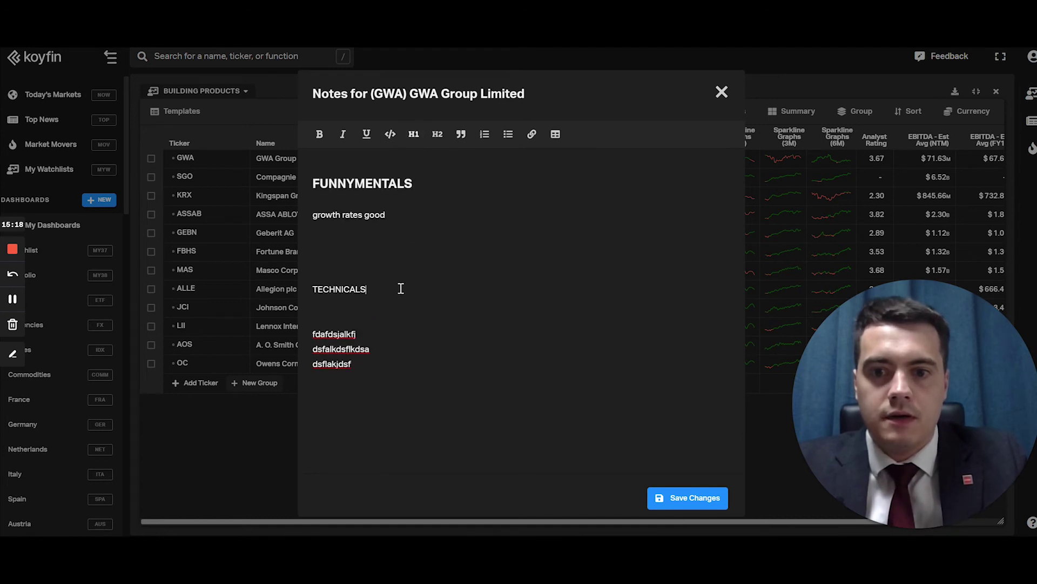
{"action": "double_click", "coordinate": [320, 386]}
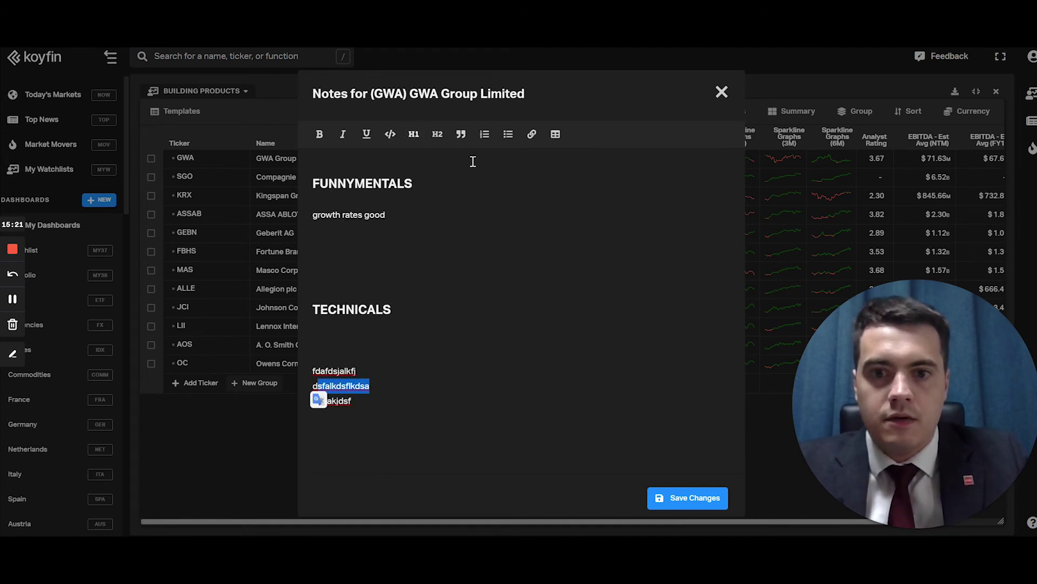
{"action": "left_click", "coordinate": [414, 134]}
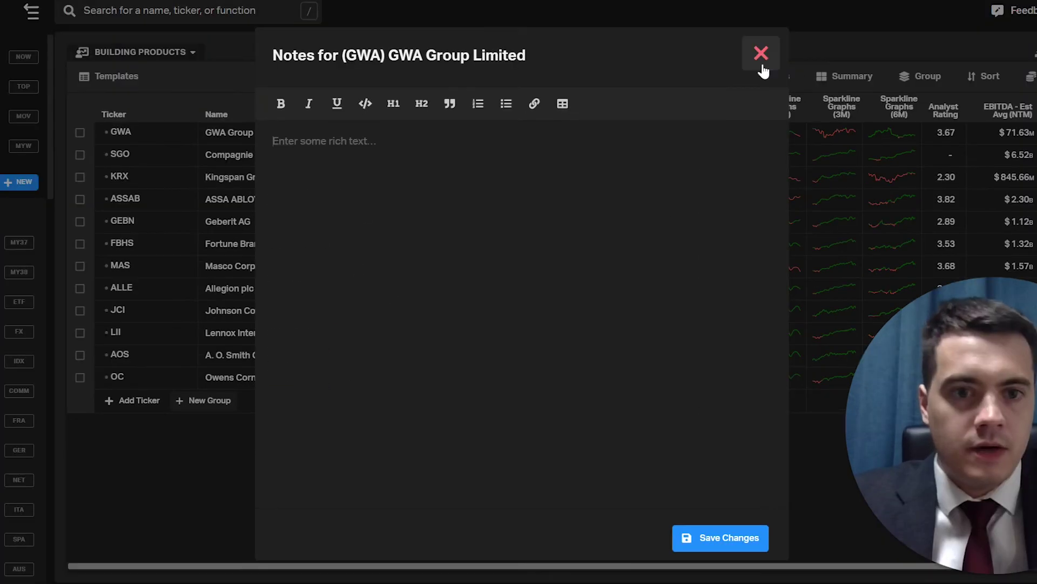
Add the text 'cxZCXZcZXcZX' to the note, save the changes, and close the notes window
{"action": "left_click", "coordinate": [387, 261]}
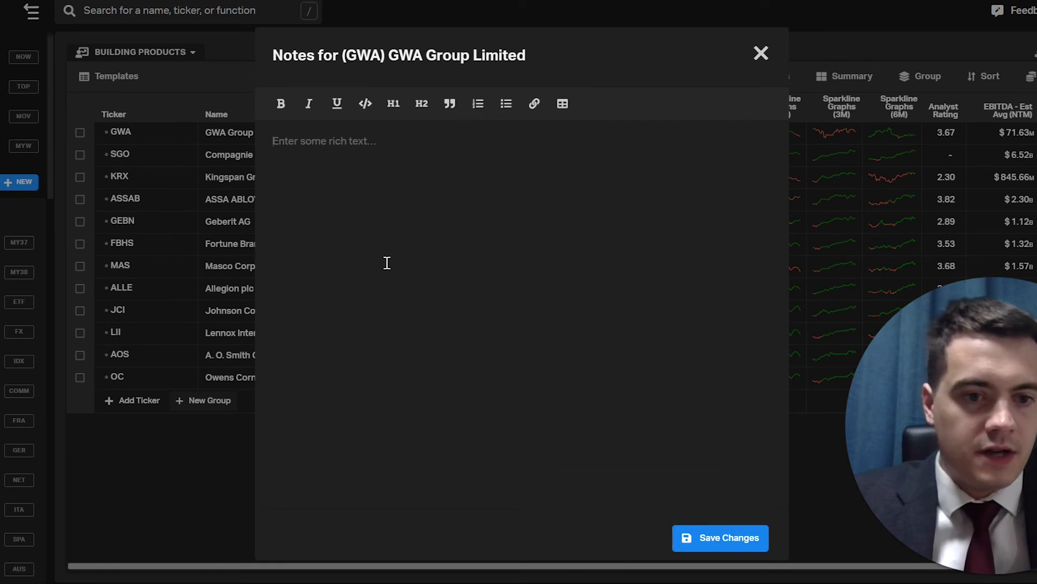
{"action": "type", "text": "cxZCXZcZXcZX"}
{"action": "left_click", "coordinate": [713, 538]}
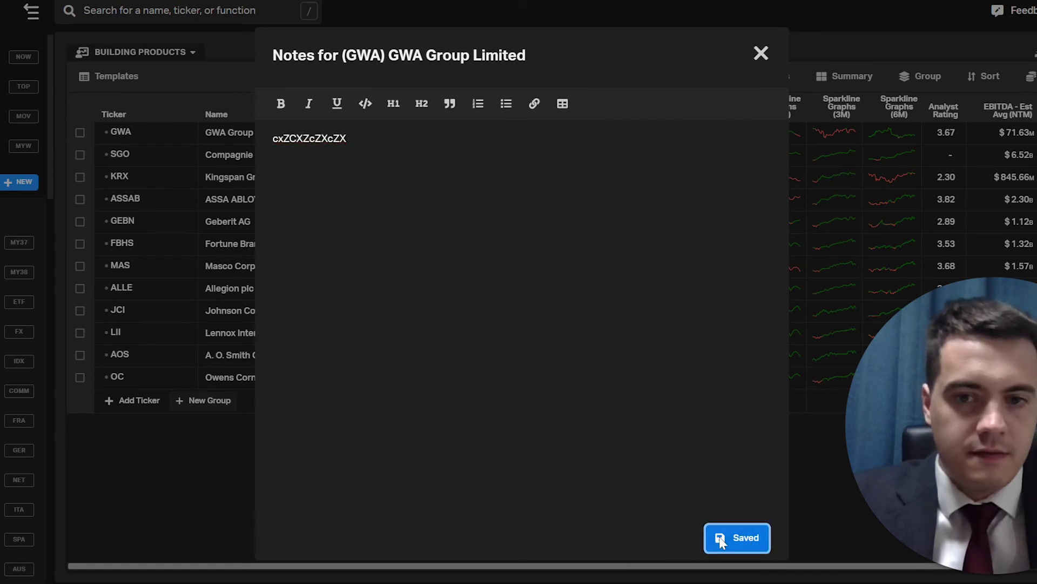
{"action": "left_click", "coordinate": [761, 53]}
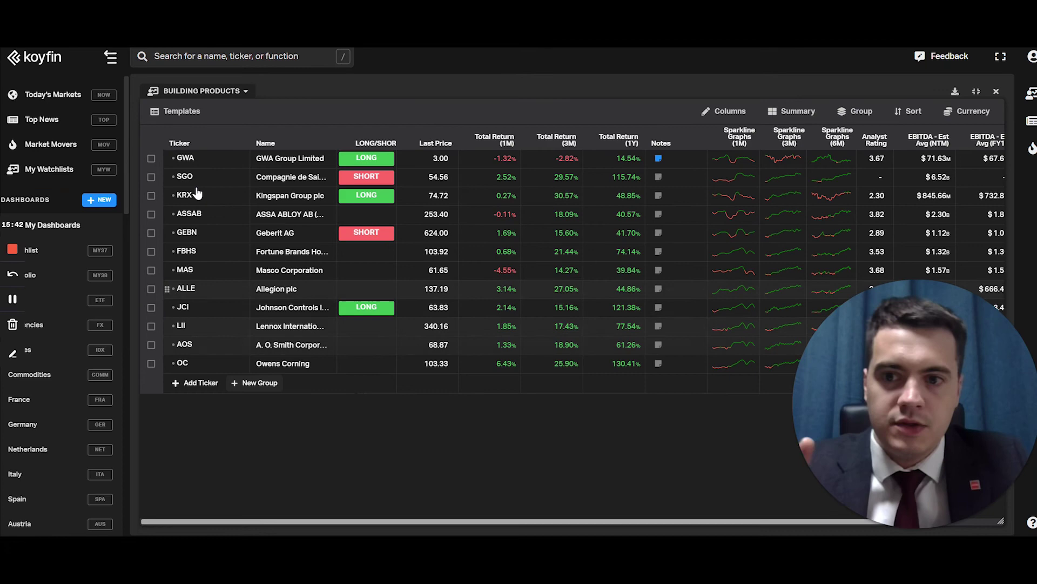
{"action": "scroll", "coordinate": [89, 205], "scroll_direction": "down", "scroll_amount": 10}
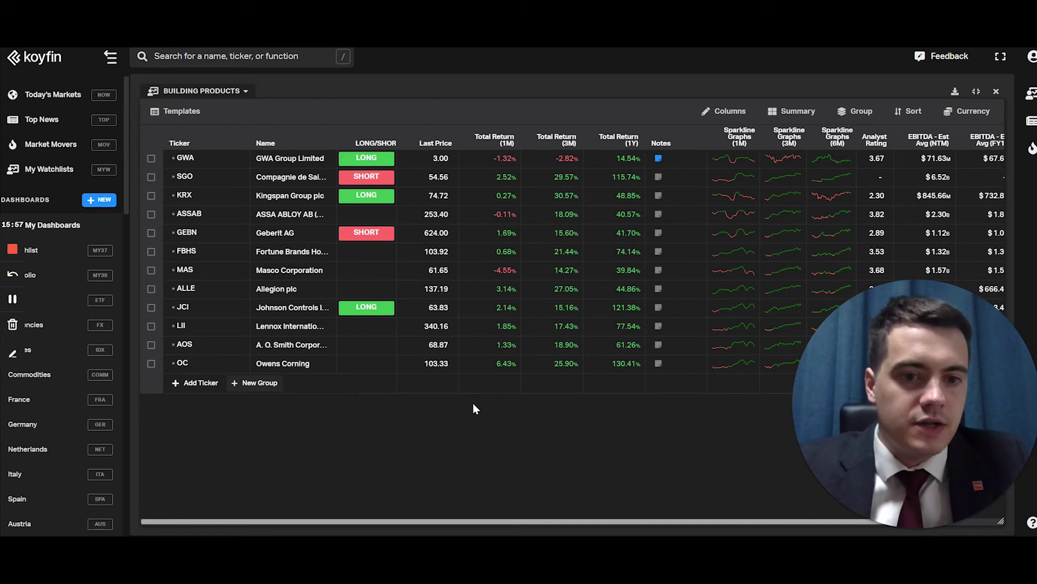
Rename the Total Return (1M) column to '1M'
{"action": "left_click", "coordinate": [504, 149]}
{"action": "left_click", "coordinate": [495, 146]}
{"action": "left_click", "coordinate": [495, 146]}
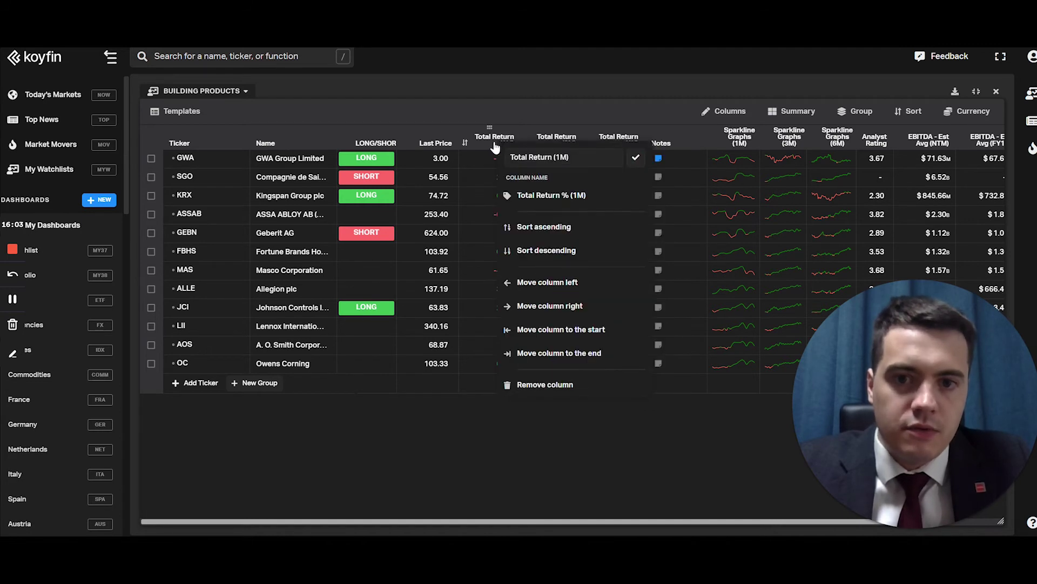
{"action": "left_click", "coordinate": [586, 161]}
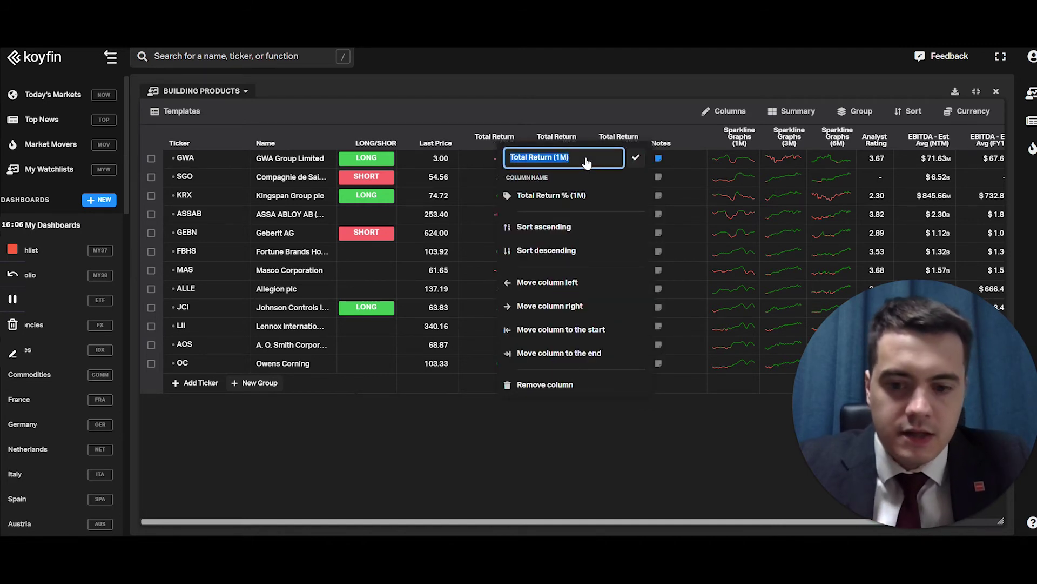
{"action": "type", "text": "1M"}
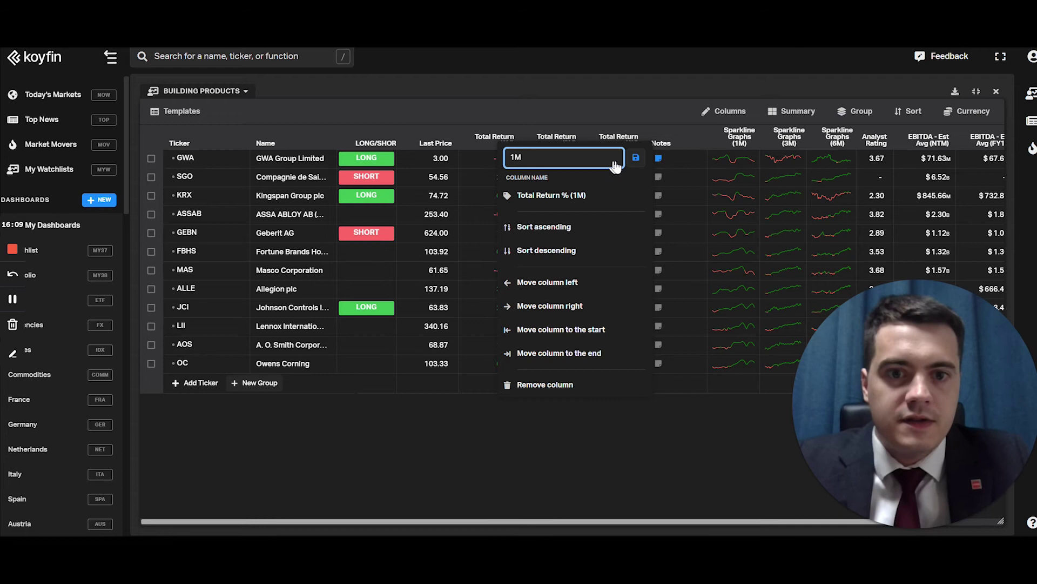
{"action": "left_click", "coordinate": [636, 157]}
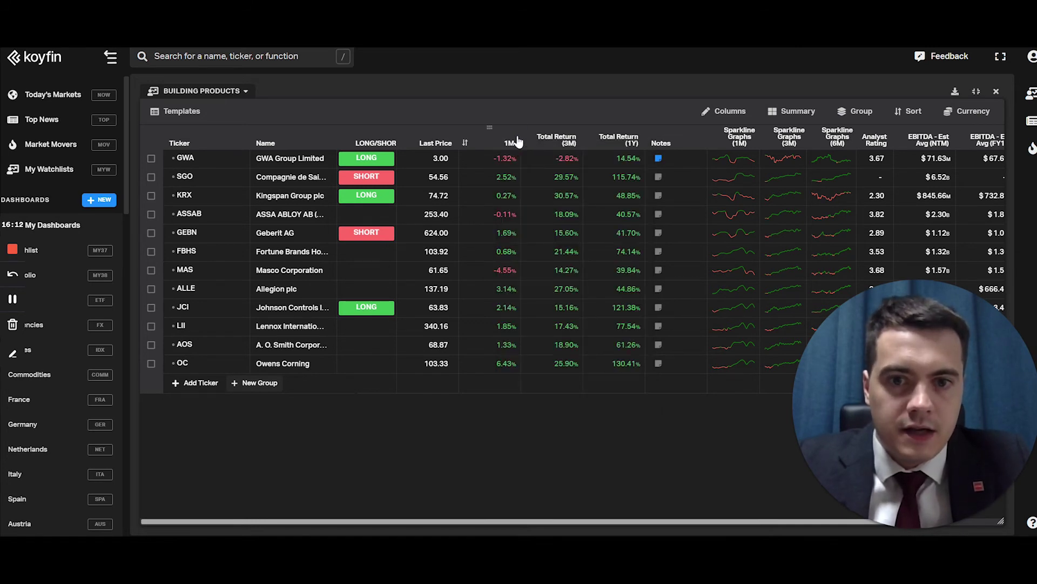
{"action": "left_click_drag", "start_coordinate": [518, 142], "coordinate": [494, 141]}
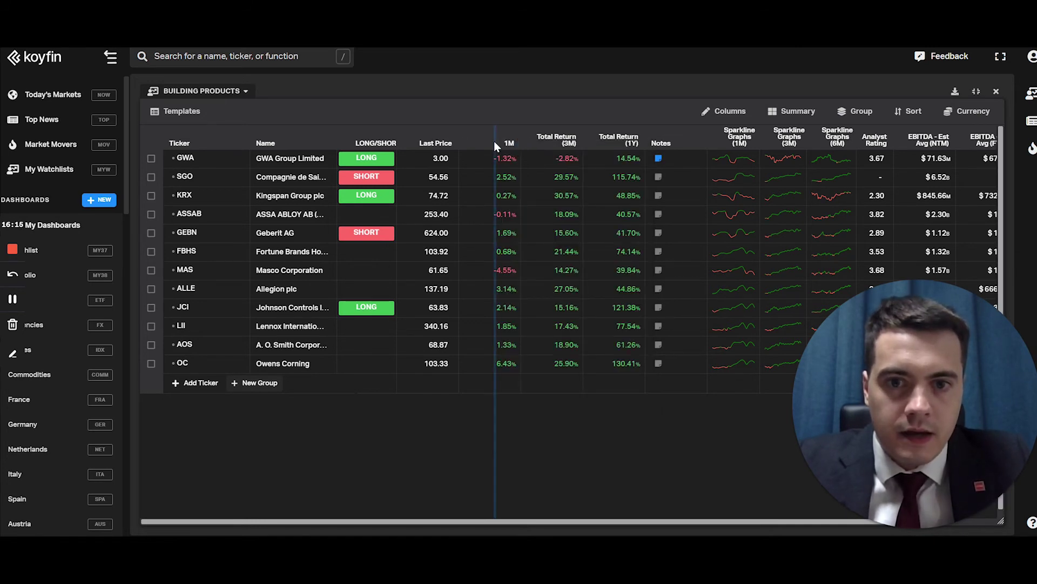
Rename the Total Return (3M) column to '3M'
{"action": "left_click", "coordinate": [542, 147]}
{"action": "type", "text": "3M"}
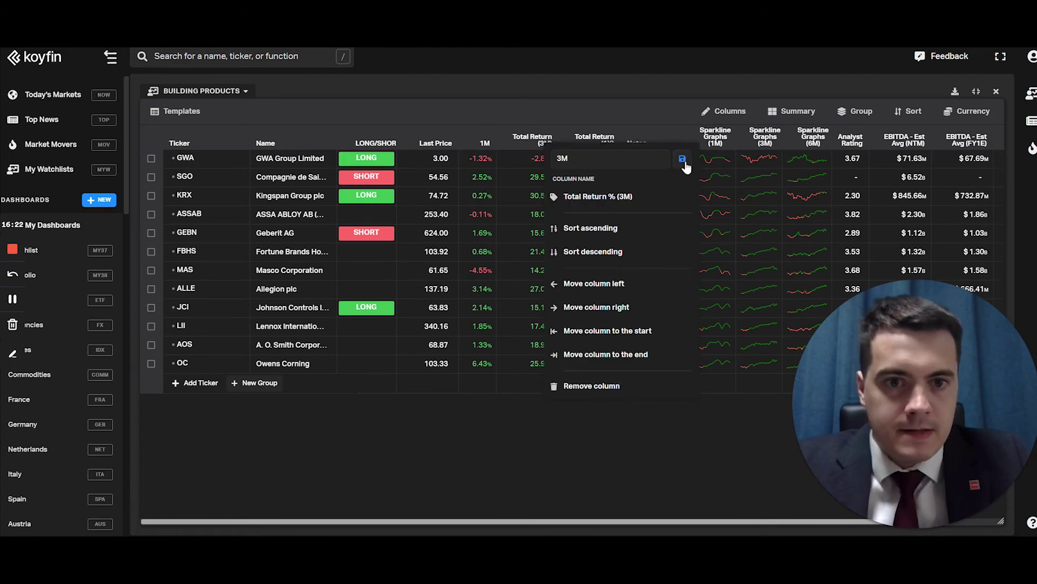
{"action": "left_click", "coordinate": [681, 158]}
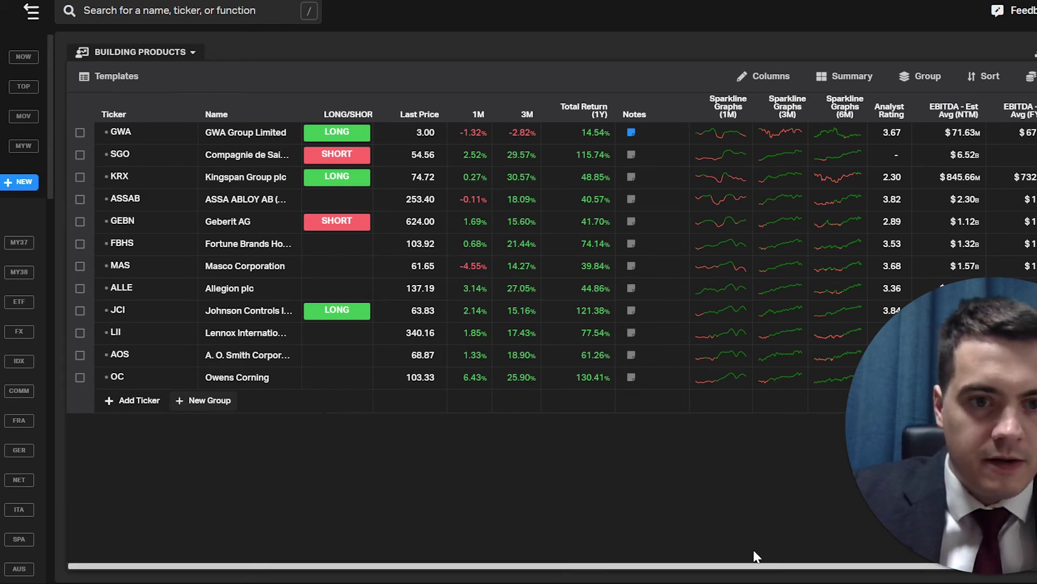
{"action": "left_click_drag", "start_coordinate": [571, 567], "coordinate": [863, 555]}
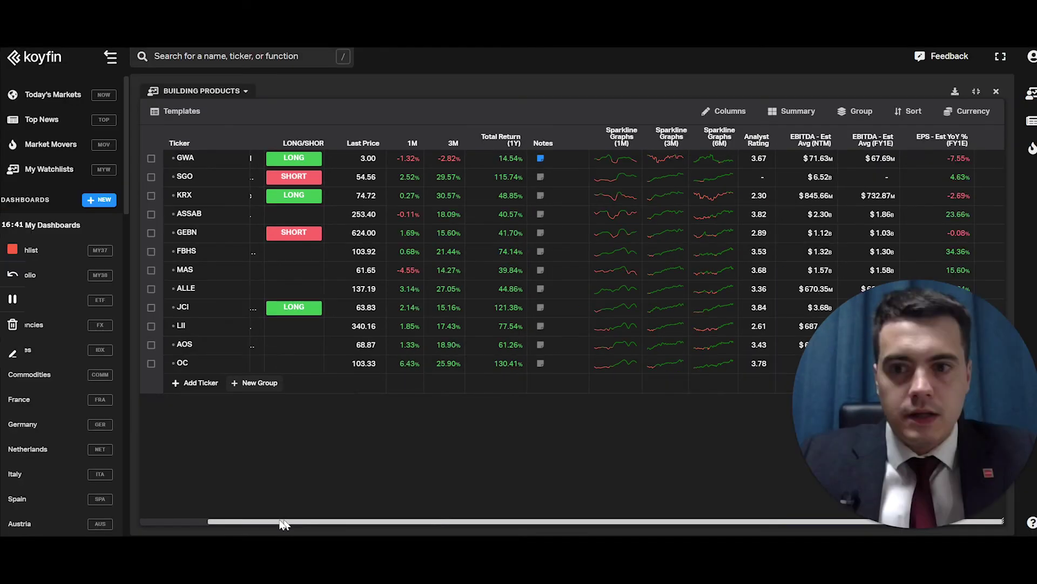
In Grouping Options, try Country and Sector, then settle on grouping by Industry
{"action": "left_click_drag", "start_coordinate": [281, 562], "coordinate": [200, 559]}
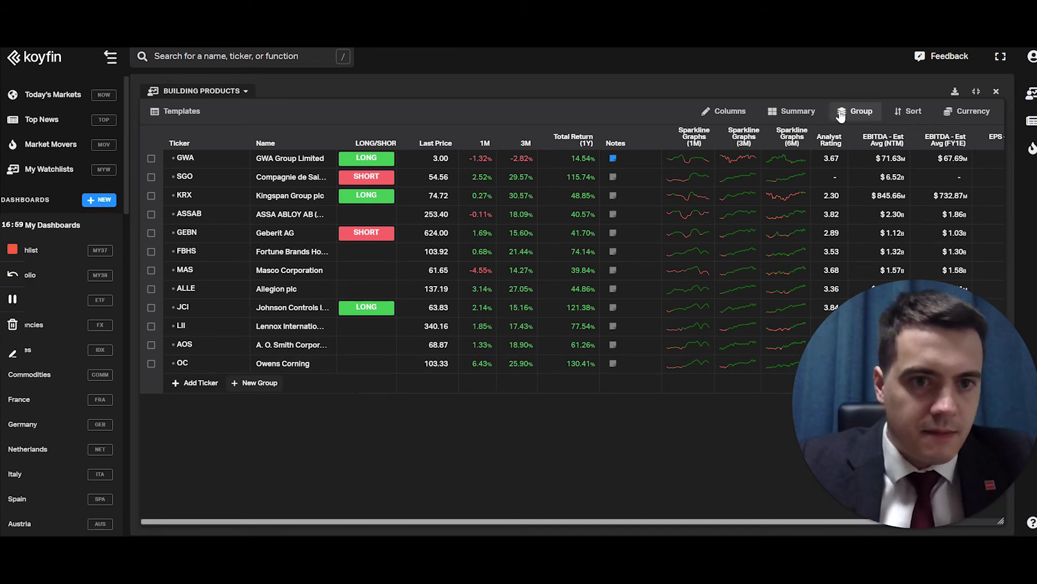
{"action": "left_click", "coordinate": [842, 114]}
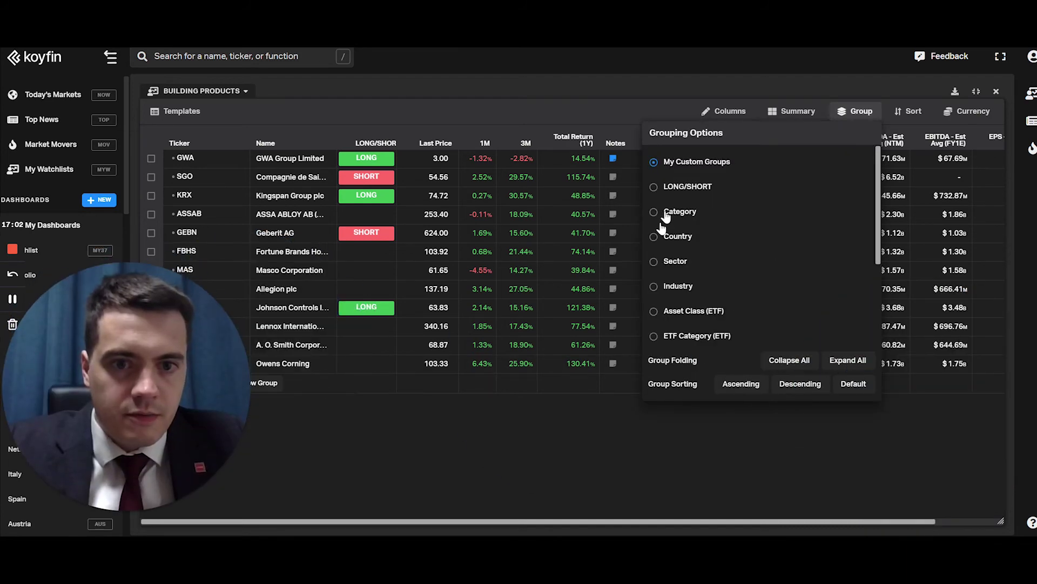
{"action": "left_click", "coordinate": [659, 236]}
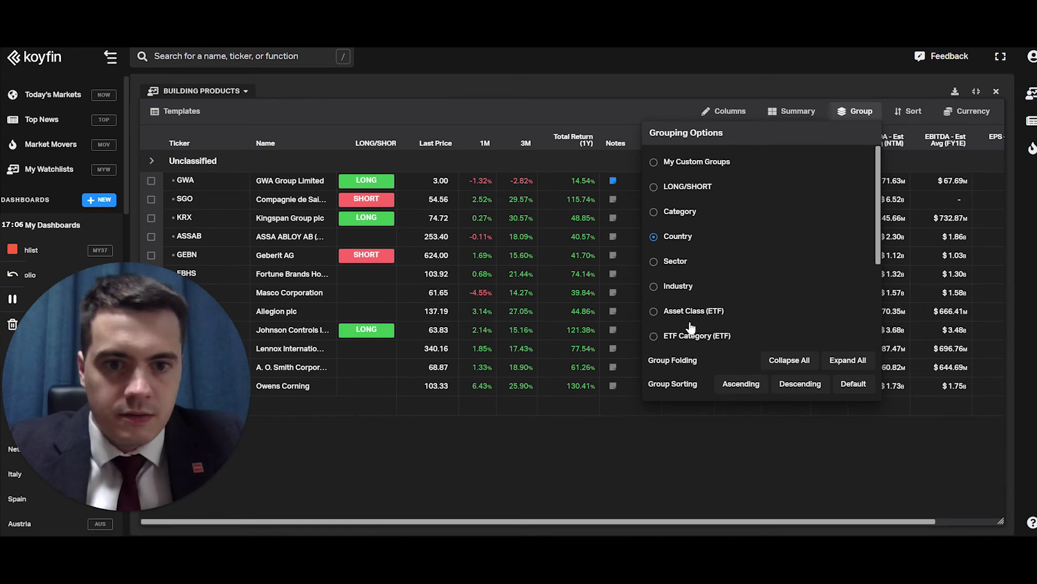
{"action": "left_click", "coordinate": [682, 235]}
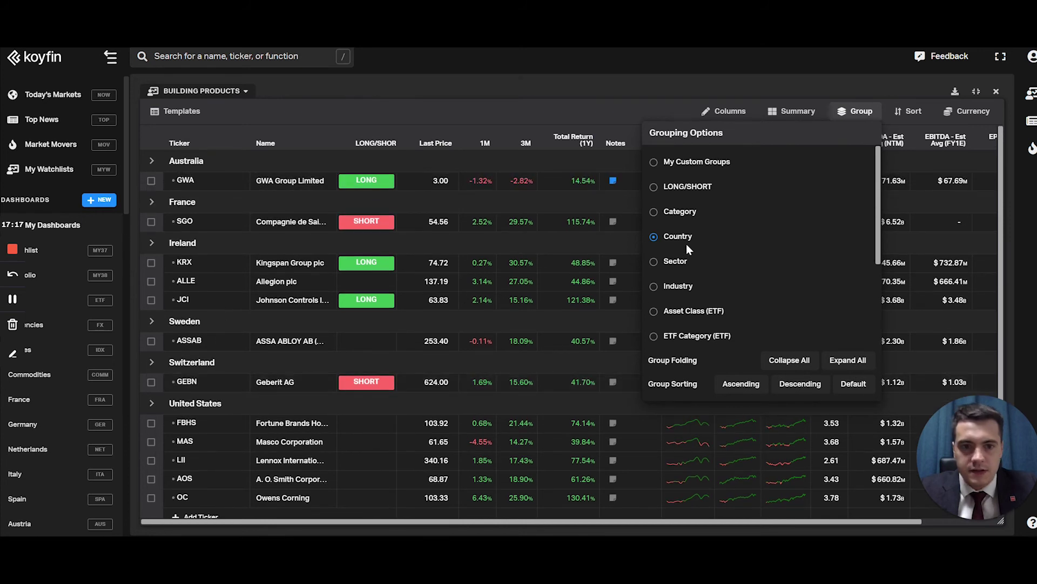
{"action": "left_click", "coordinate": [654, 262]}
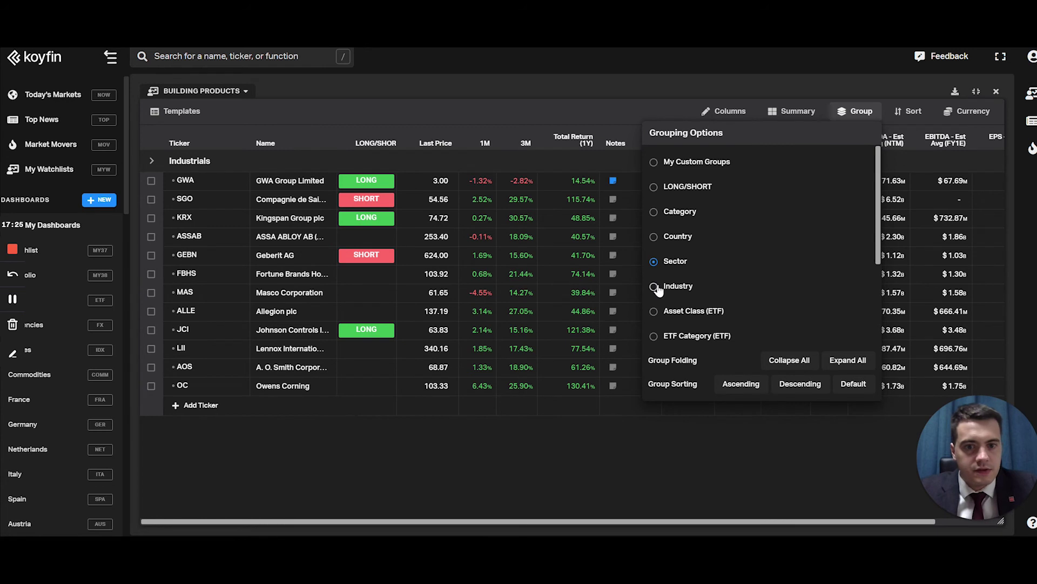
{"action": "left_click", "coordinate": [655, 287]}
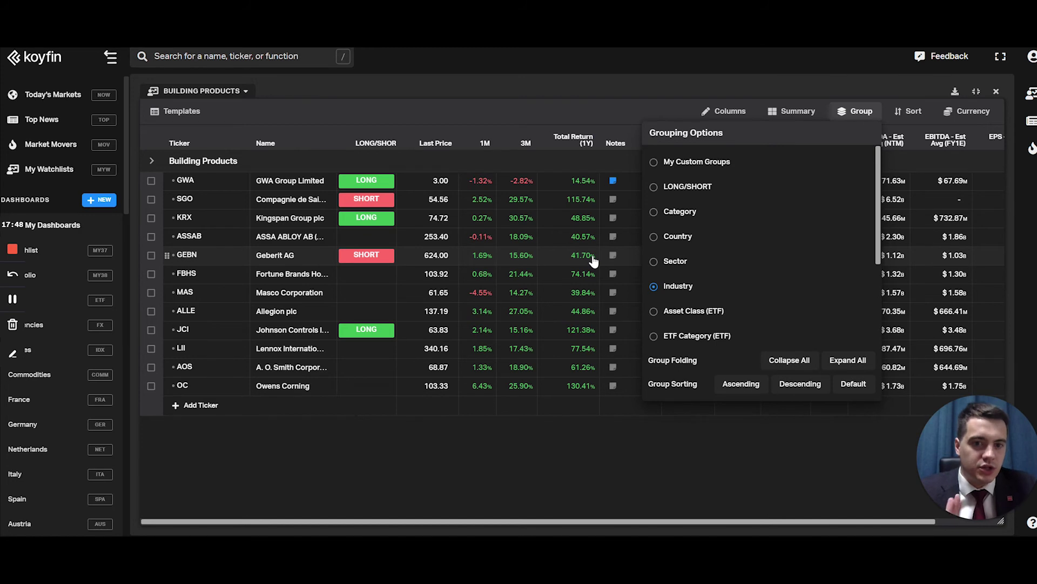
Switch to My Custom Groups, add the group 'My industry no 2', and drag Allegion plc into it
{"action": "left_click", "coordinate": [664, 163]}
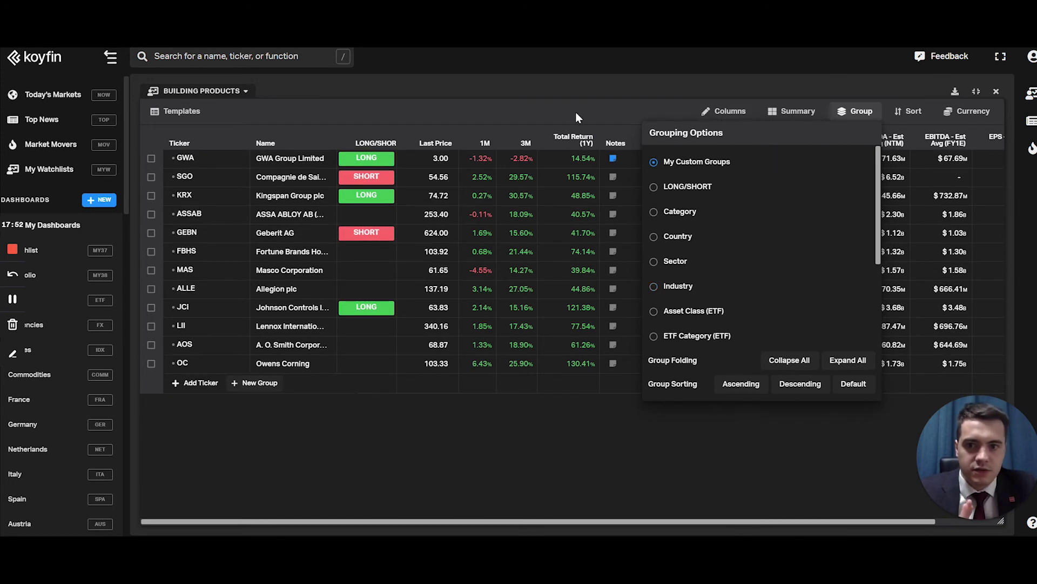
{"action": "left_click", "coordinate": [252, 383]}
{"action": "type", "text": "My industry no 2"}
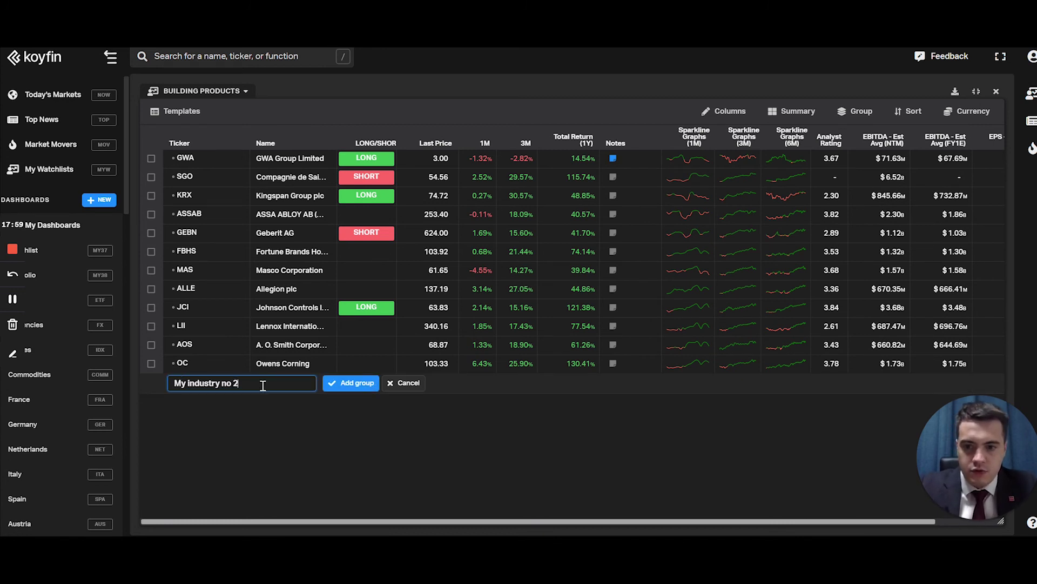
{"action": "key", "text": "Return"}
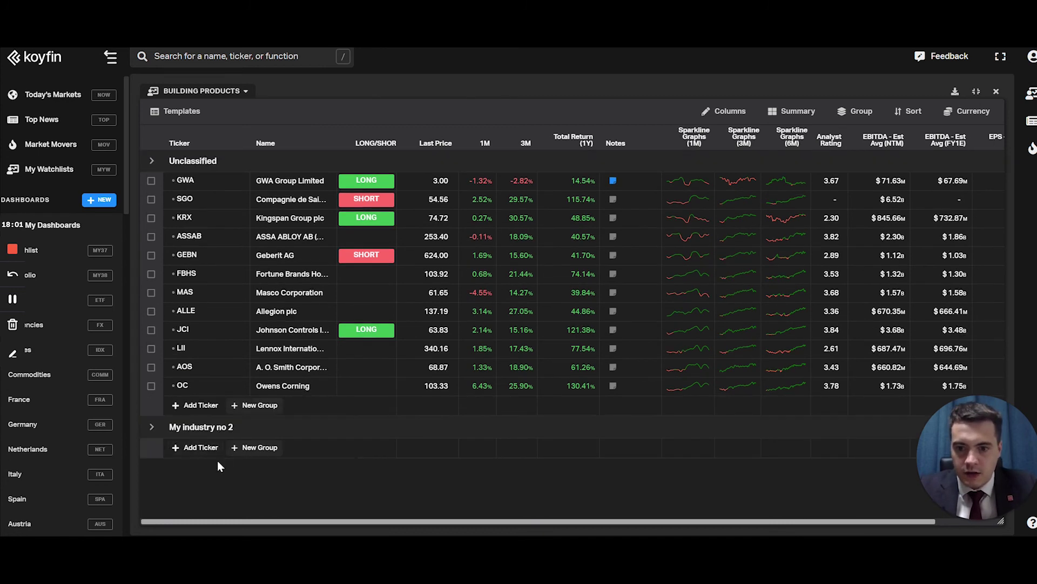
{"action": "left_click_drag", "start_coordinate": [181, 315], "coordinate": [236, 455]}
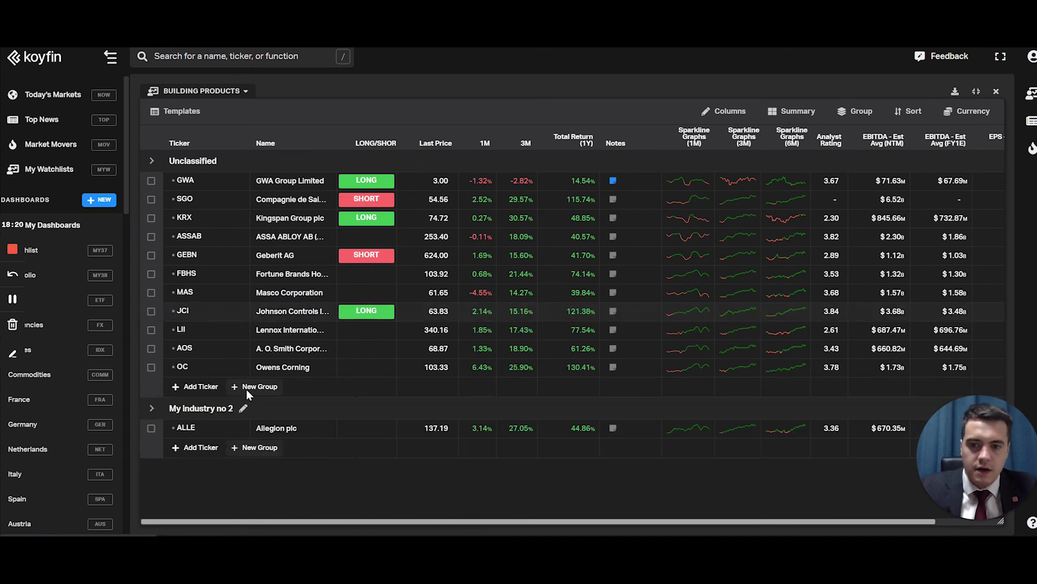
In the Summary settings, add a new Average summary row and close the settings
{"action": "left_click", "coordinate": [798, 113]}
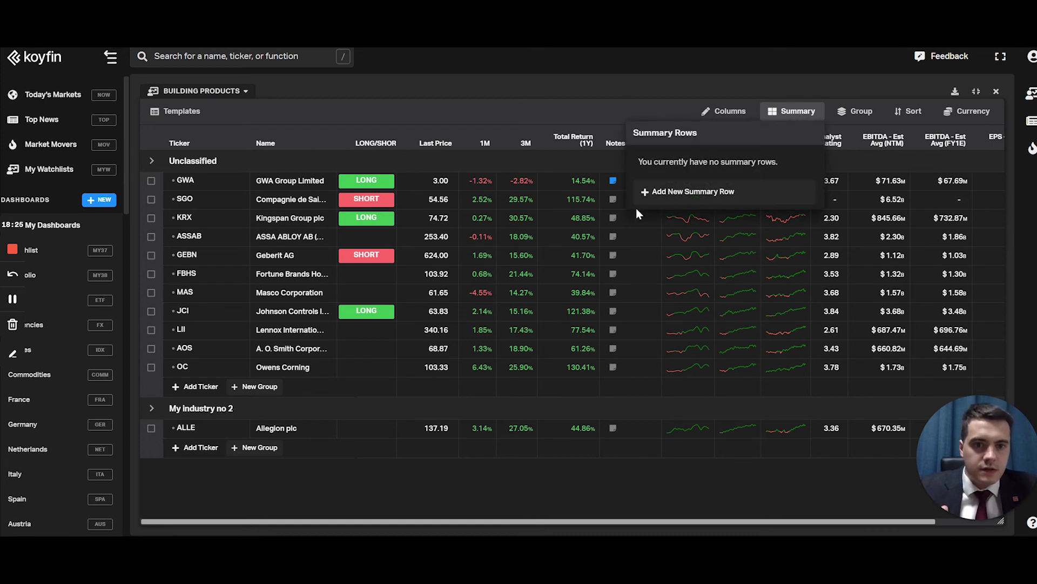
{"action": "left_click", "coordinate": [667, 199]}
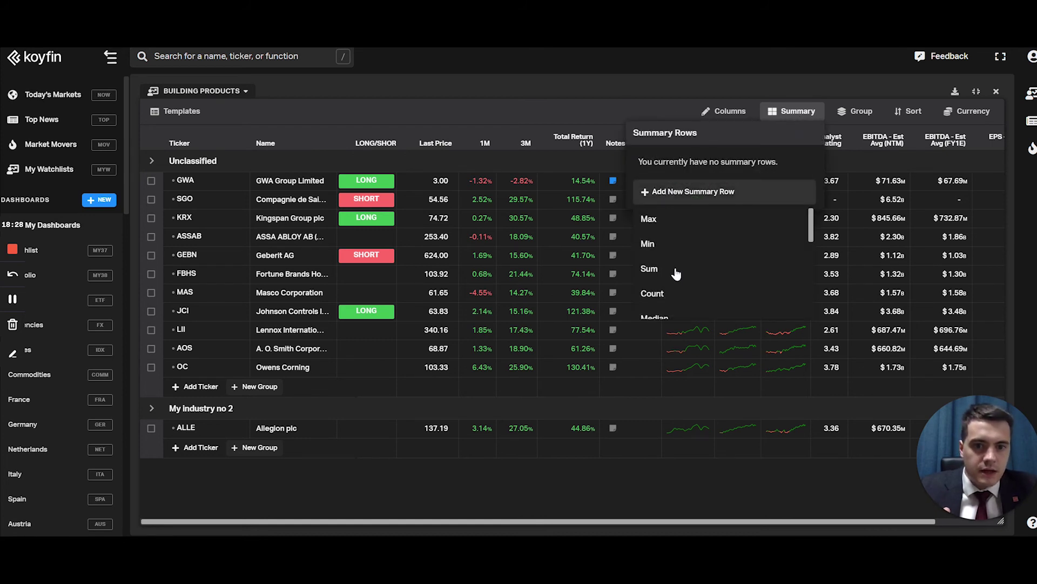
{"action": "scroll", "coordinate": [673, 276], "scroll_direction": "down", "scroll_amount": 3}
{"action": "scroll", "coordinate": [662, 281], "scroll_direction": "up", "scroll_amount": 2}
{"action": "left_click", "coordinate": [657, 282]}
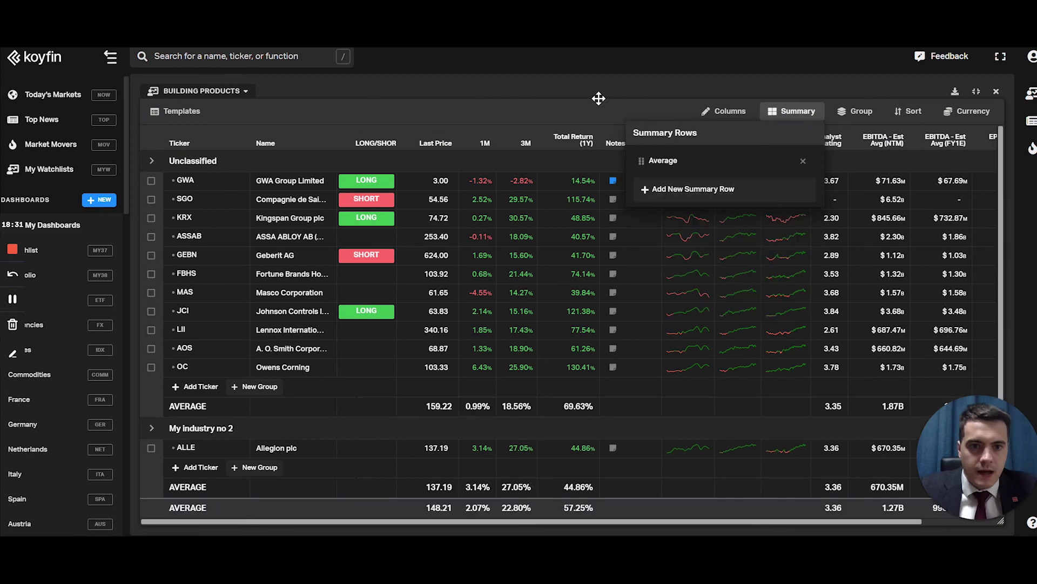
{"action": "left_click", "coordinate": [605, 117]}
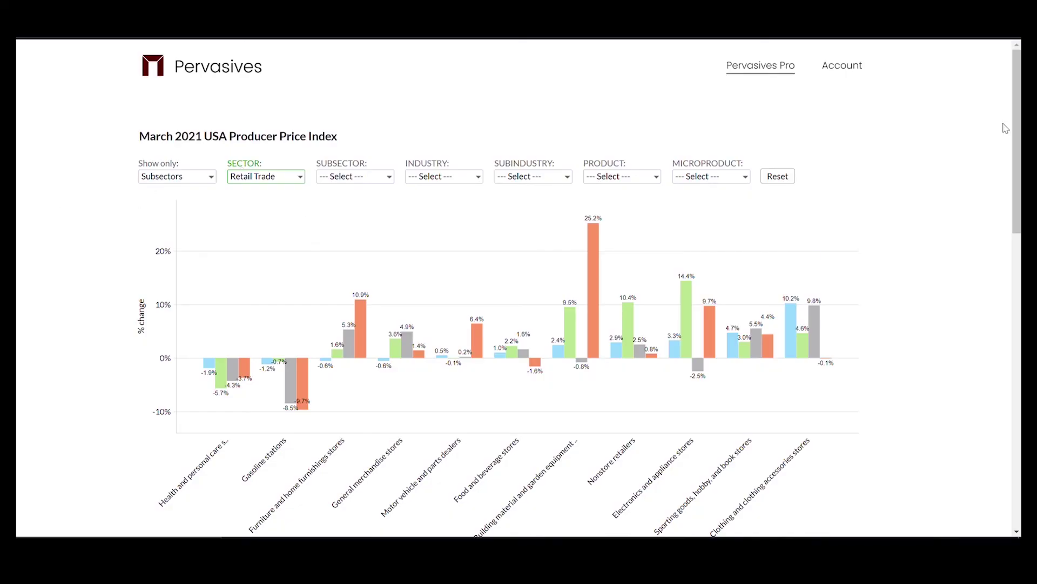
Show the Manufacturing sector in the price index chart
{"action": "scroll", "coordinate": [258, 227], "scroll_direction": "down", "scroll_amount": 1}
{"action": "left_click", "coordinate": [305, 144]}
{"action": "left_click", "coordinate": [317, 306]}
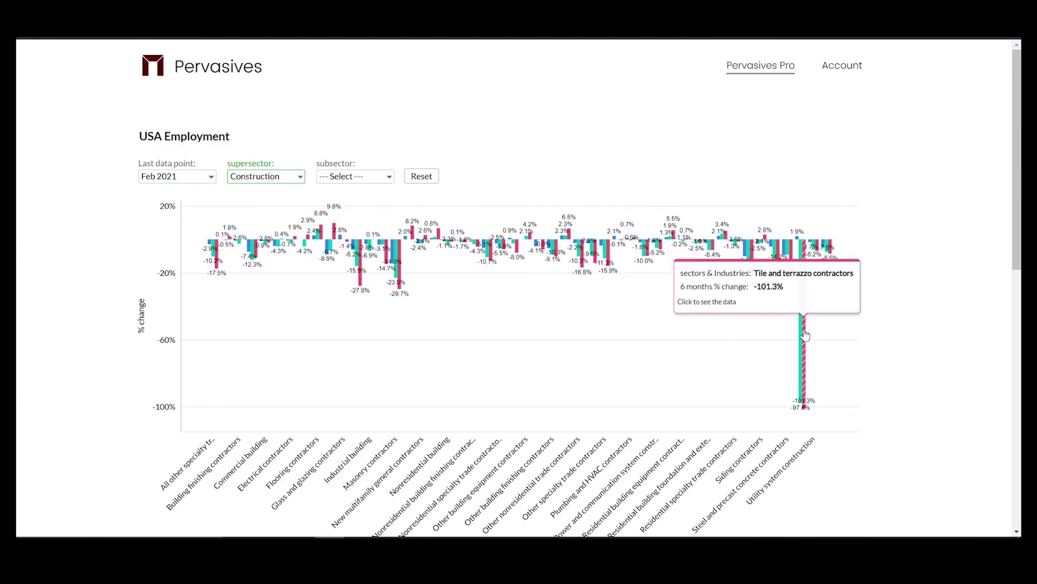
Show Information subsectors in the employment chart, then switch it to Retail trade subsectors
{"action": "left_click", "coordinate": [265, 177]}
{"action": "left_click", "coordinate": [288, 281]}
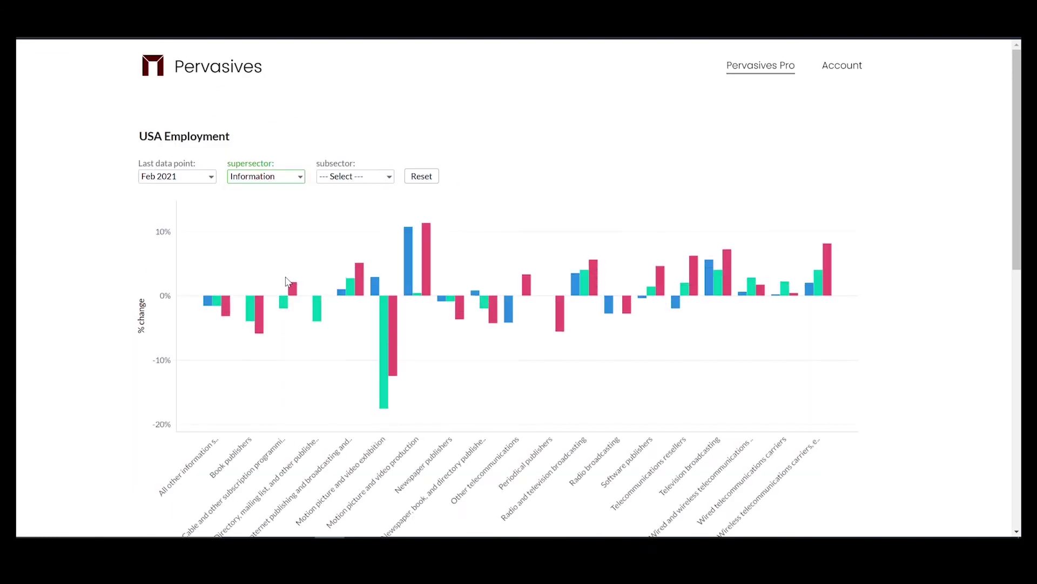
{"action": "left_click", "coordinate": [299, 178]}
{"action": "scroll", "coordinate": [324, 302], "scroll_direction": "down", "scroll_amount": 2}
{"action": "left_click", "coordinate": [335, 343]}
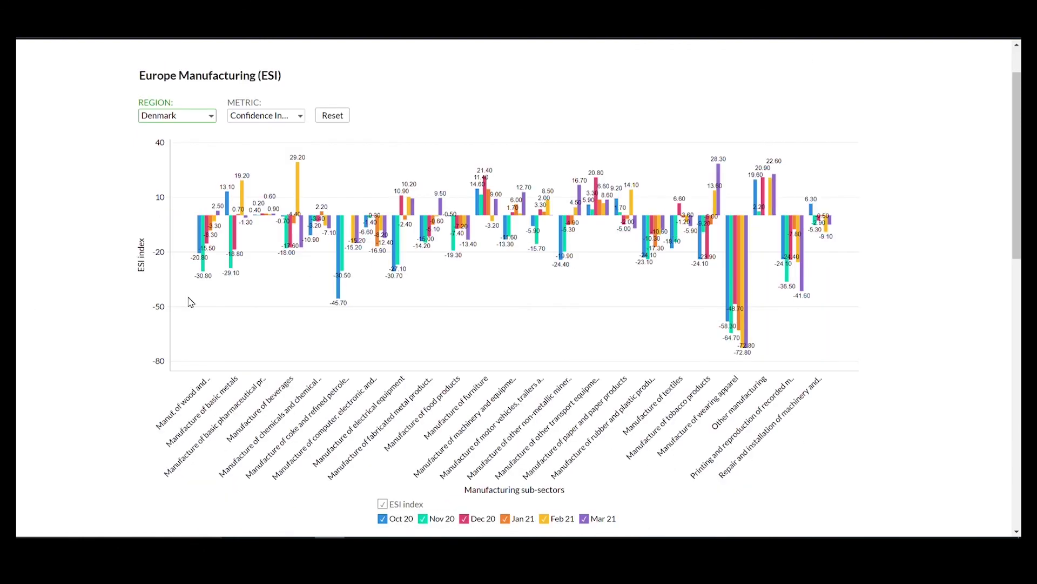
Set the Europe Manufacturing chart's region to Euro area
{"action": "left_click", "coordinate": [211, 116]}
{"action": "scroll", "coordinate": [233, 236], "scroll_direction": "down", "scroll_amount": 2}
{"action": "left_click", "coordinate": [233, 236]}
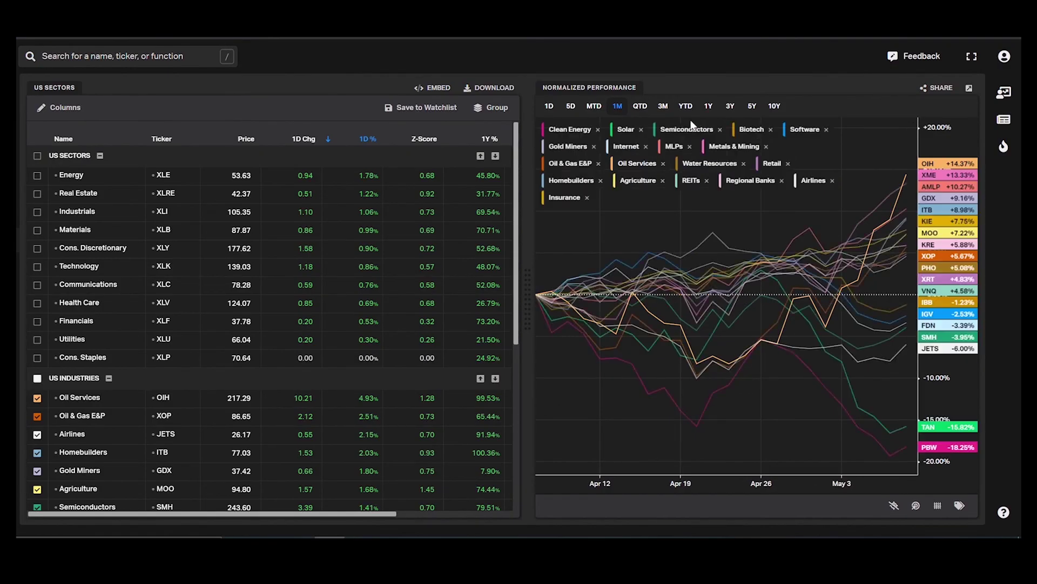
Switch the US sector performance chart to 3M, then open the Country ETFs dashboard
{"action": "left_click", "coordinate": [662, 106]}
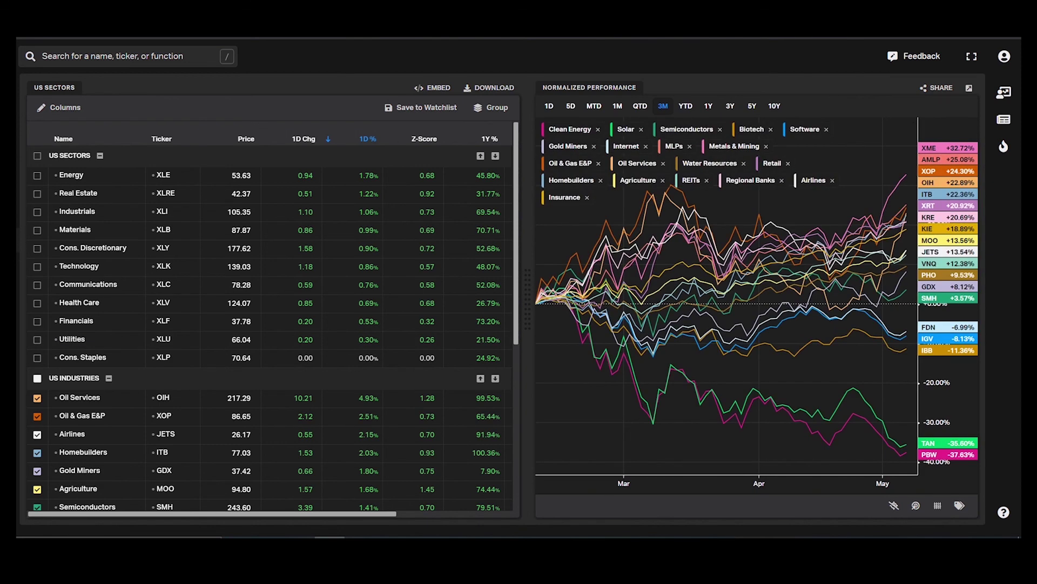
{"action": "mouse_move", "coordinate": [18, 83]}
{"action": "left_click", "coordinate": [48, 319]}
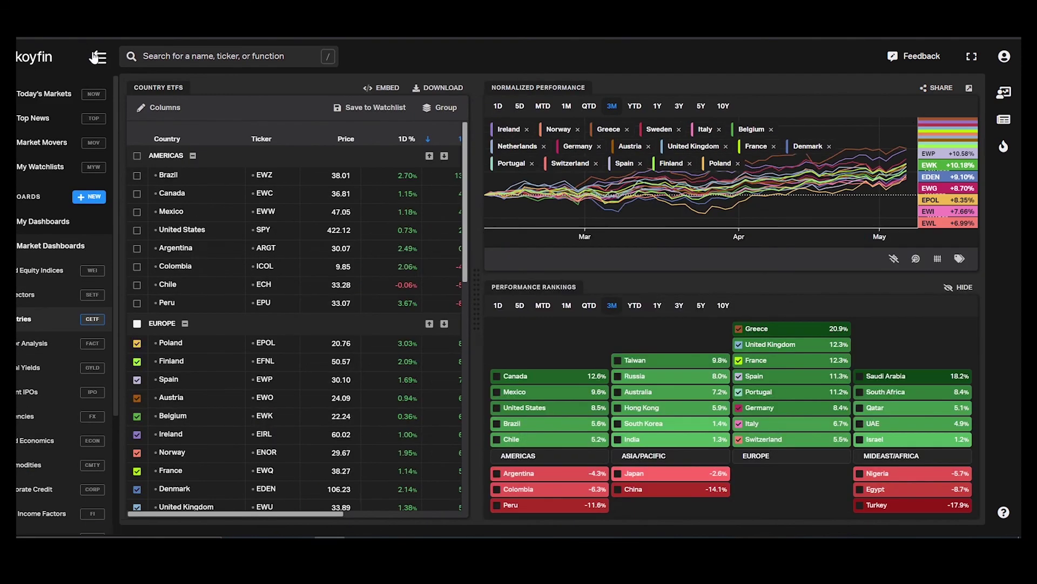